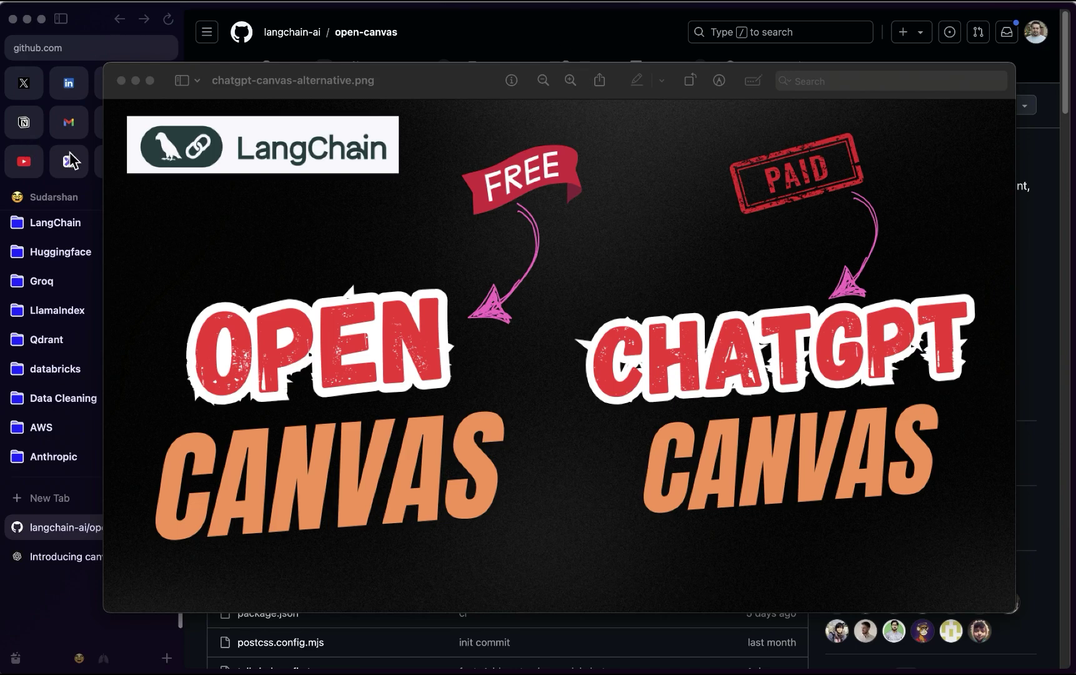
# - Look at the YouTube channel's home page, and return to the langchain-ai/open-canvas repository to read its About description
pyautogui.click(24, 162)
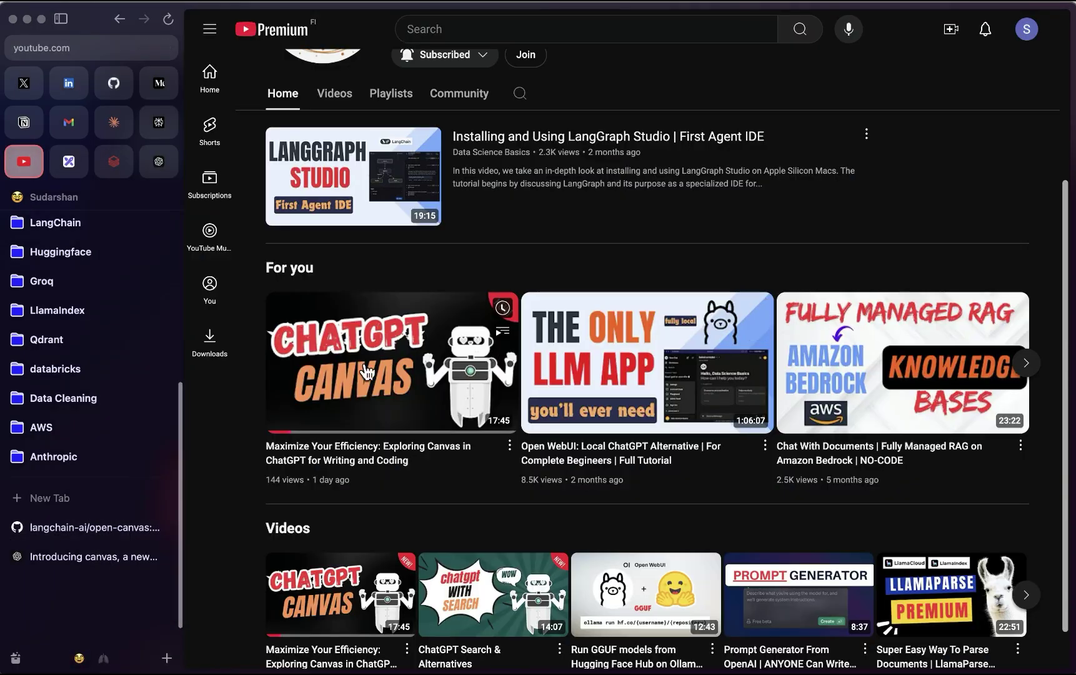
pyautogui.click(112, 526)
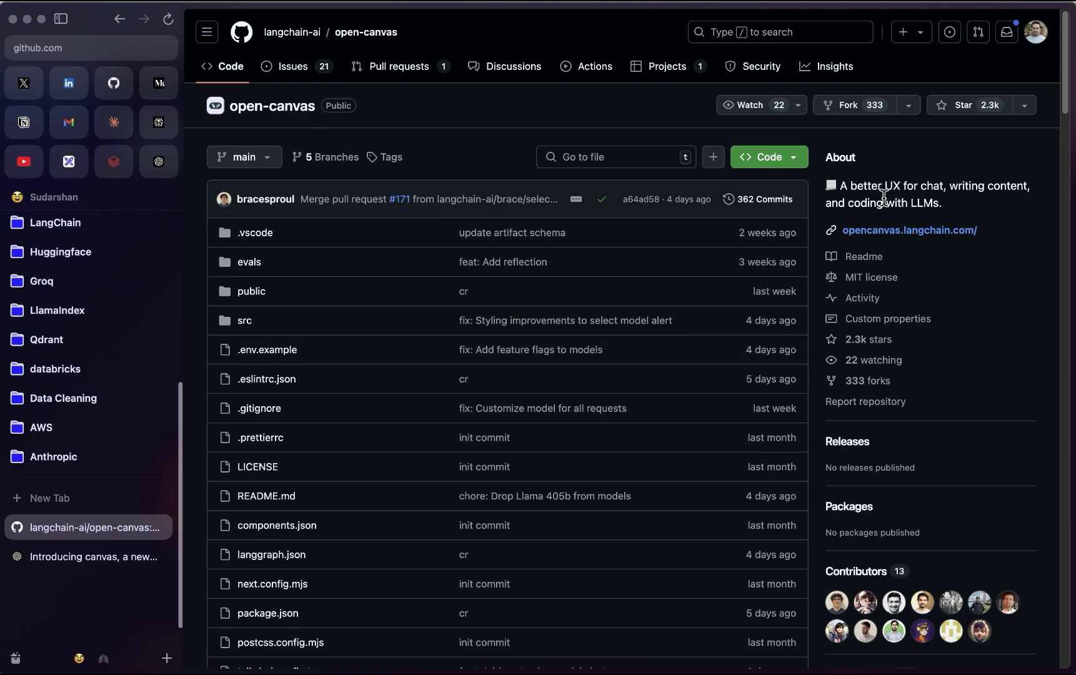
pyautogui.moveTo(968, 209); pyautogui.dragTo(828, 187)
# - Skim the open-canvas README from the demo screenshot through the Development setup instructions
pyautogui.scroll(-10, 456, 300)
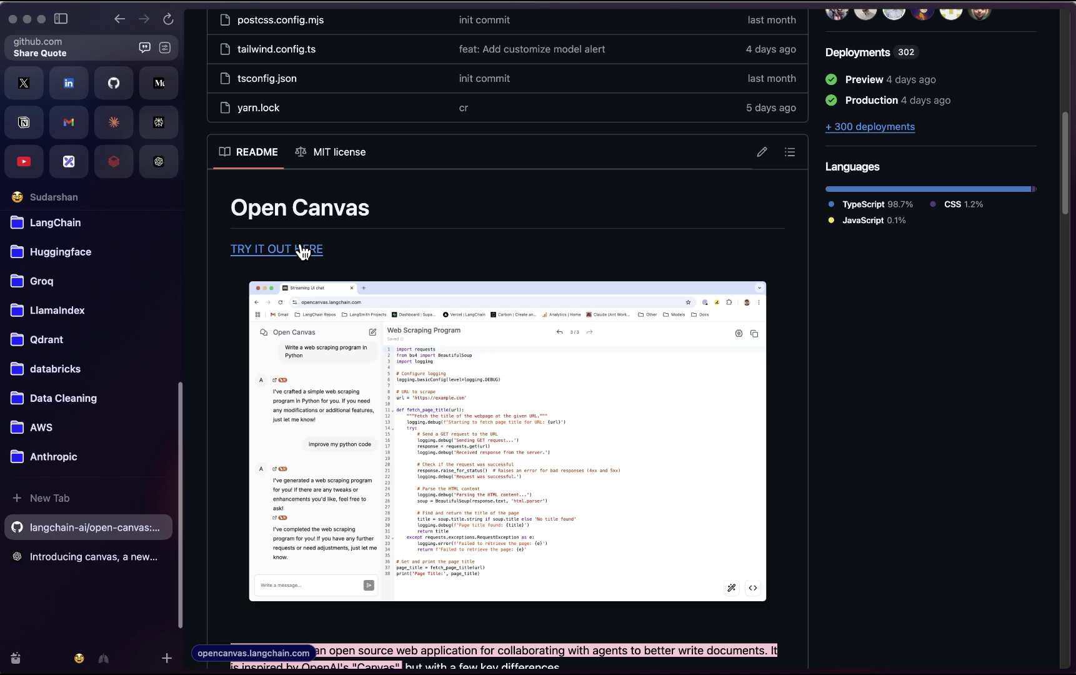
pyautogui.scroll(-15, 463, 291)
pyautogui.scroll(-15, 459, 353)
pyautogui.scroll(3, 387, 361)
pyautogui.scroll(10, 386, 362)
pyautogui.scroll(-4, 388, 367)
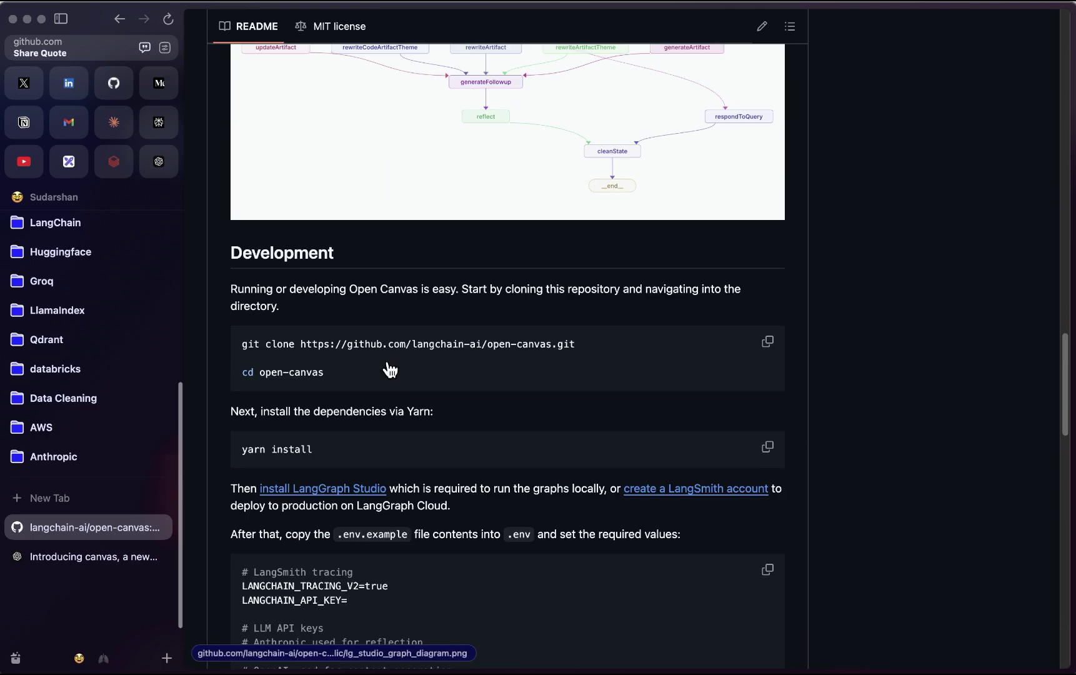
pyautogui.scroll(-1, 284, 335)
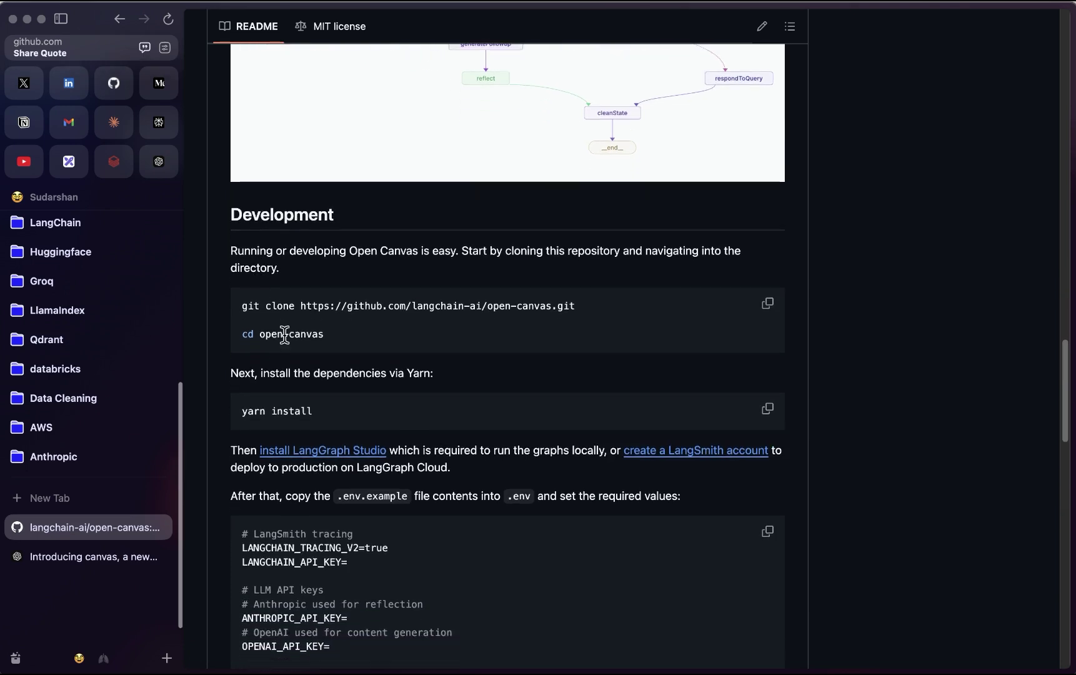
pyautogui.scroll(20, 281, 438)
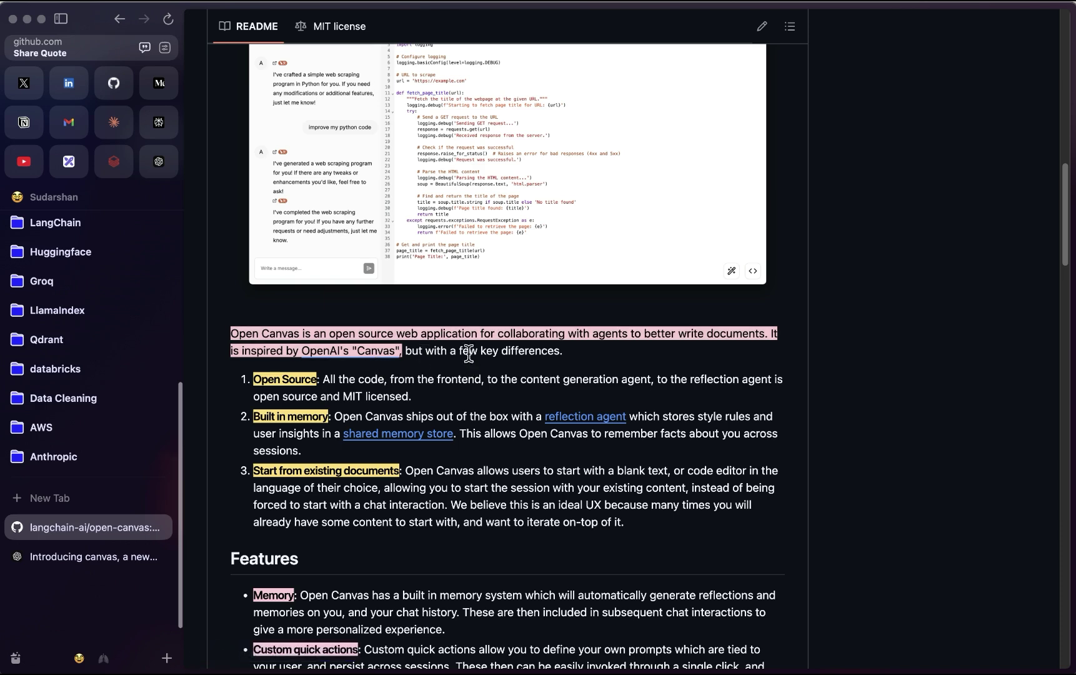
# - Read the README's key differences from OpenAI's Canvas and its Features list, marking the important phrases
pyautogui.moveTo(479, 351); pyautogui.dragTo(596, 362)
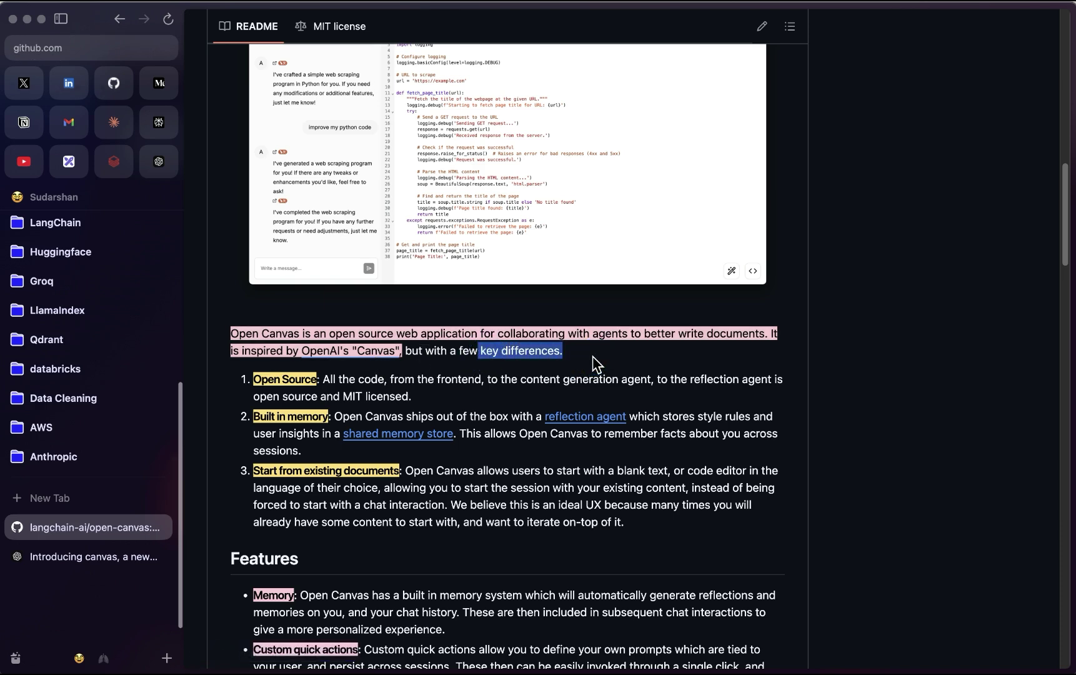
pyautogui.moveTo(318, 375); pyautogui.dragTo(247, 380)
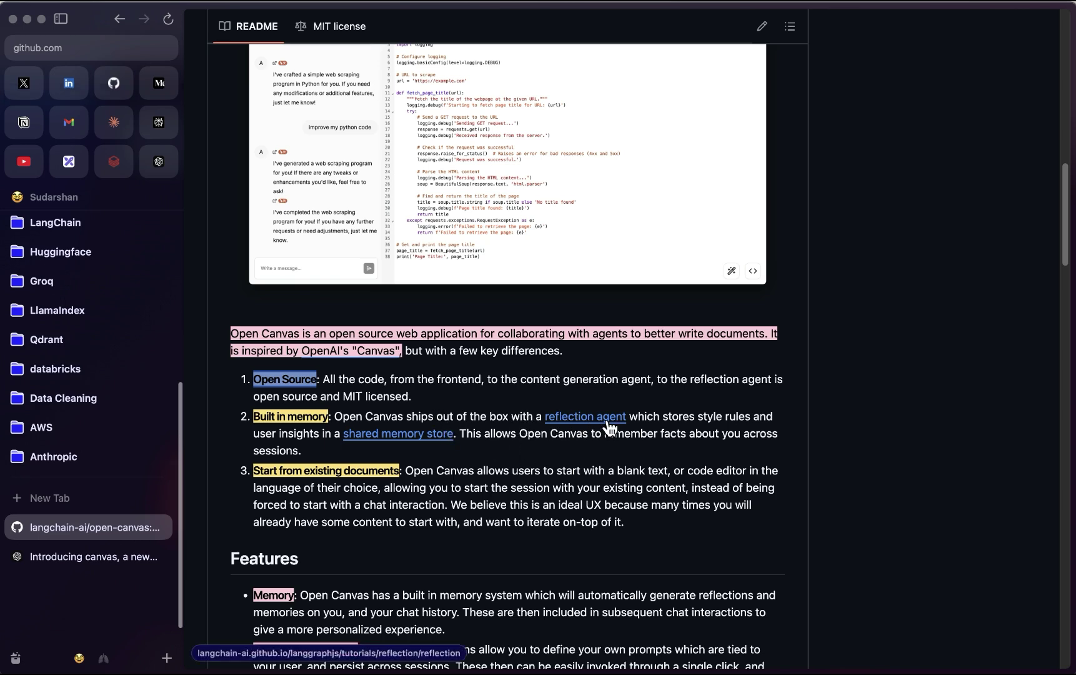
pyautogui.moveTo(663, 417); pyautogui.dragTo(774, 437)
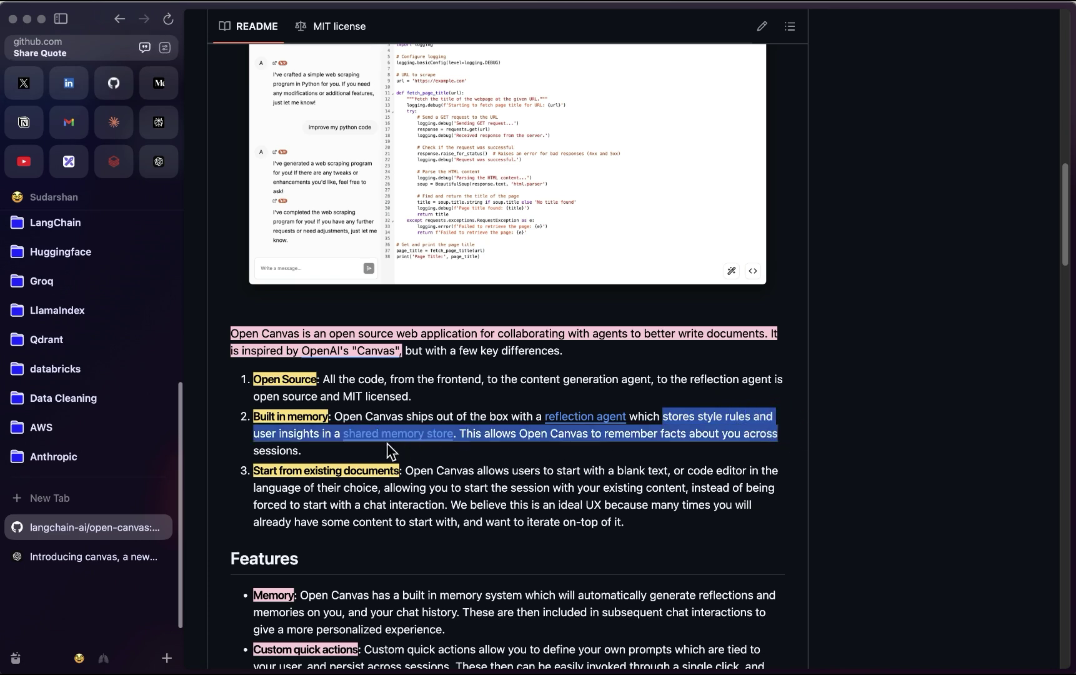
pyautogui.click(473, 426)
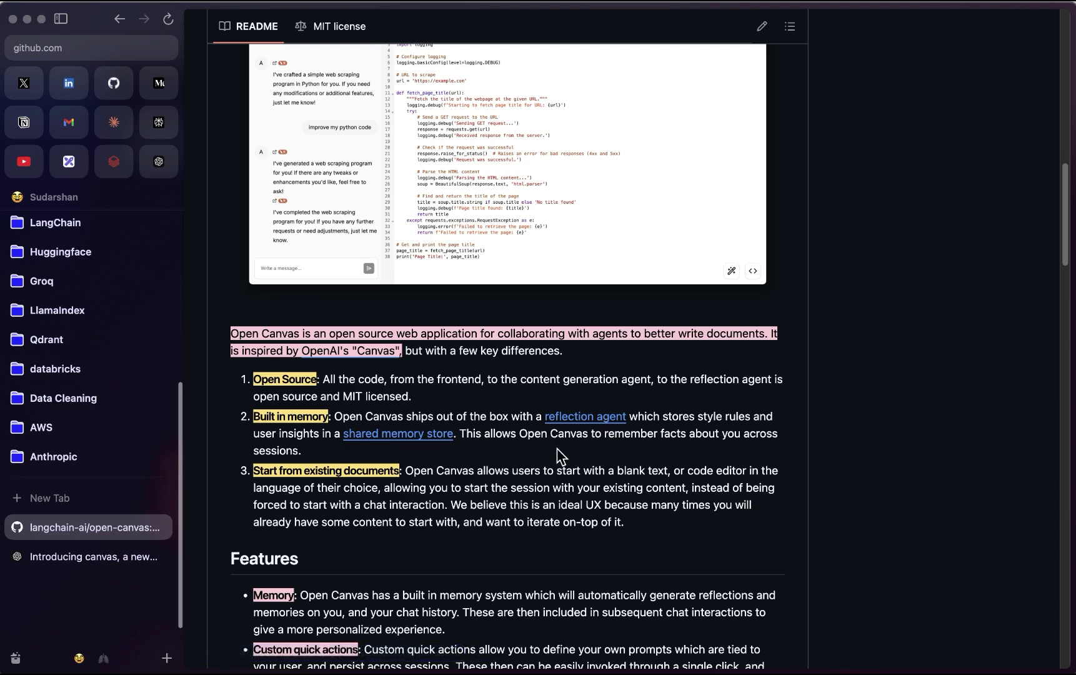
pyautogui.scroll(-1, 356, 493)
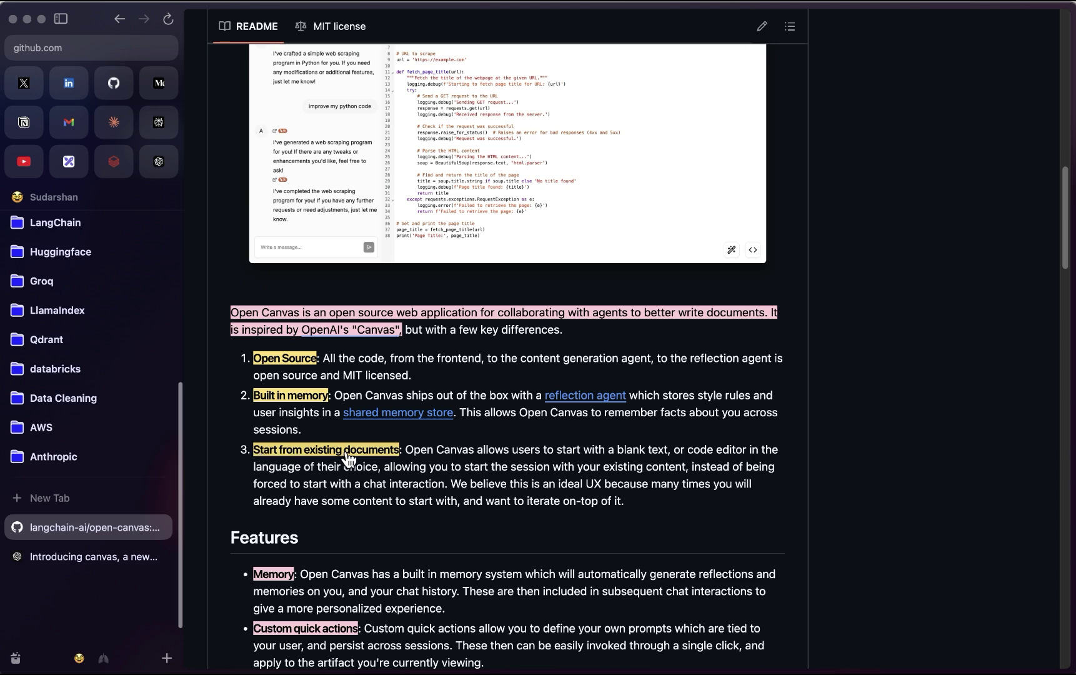
pyautogui.moveTo(405, 450); pyautogui.dragTo(393, 475)
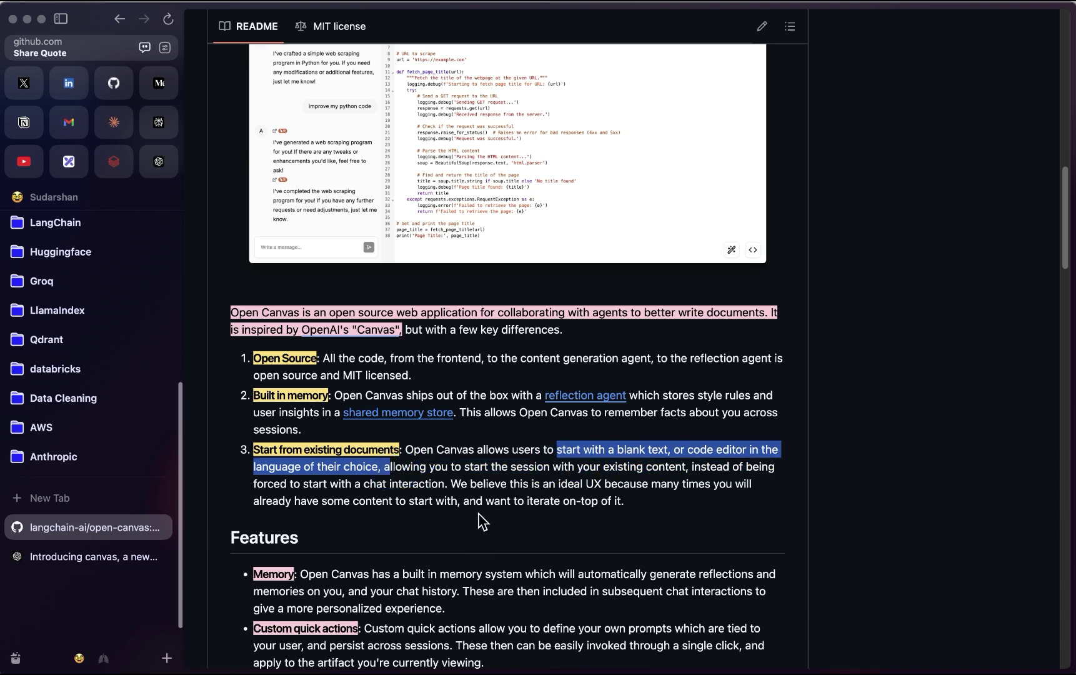
pyautogui.scroll(-6, 456, 505)
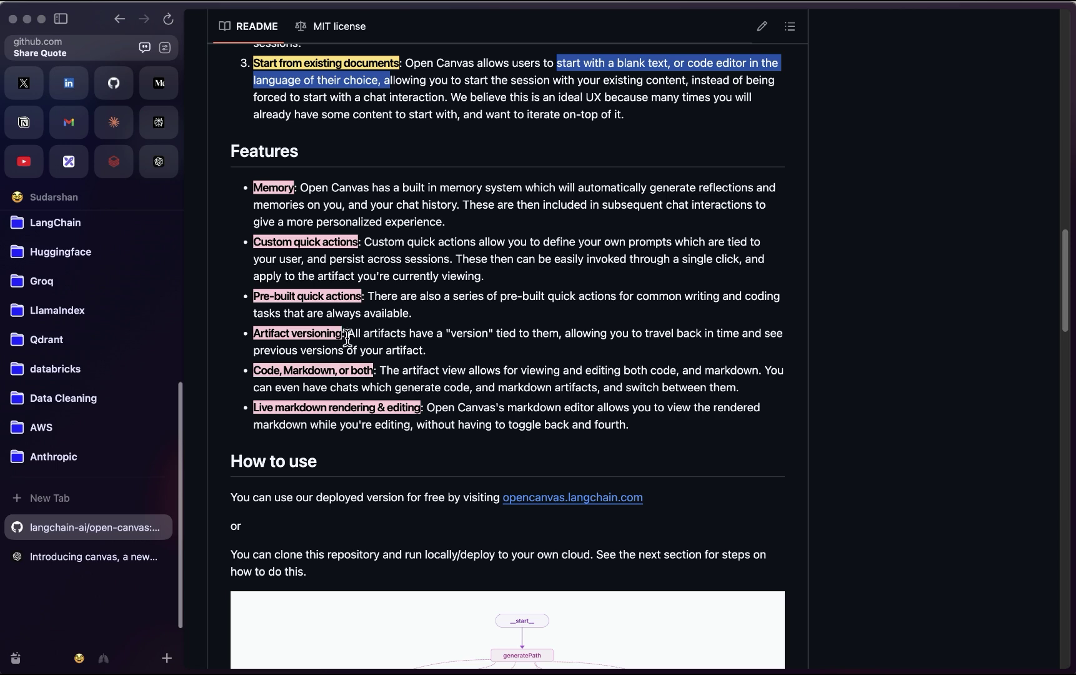
pyautogui.moveTo(486, 370); pyautogui.dragTo(780, 378)
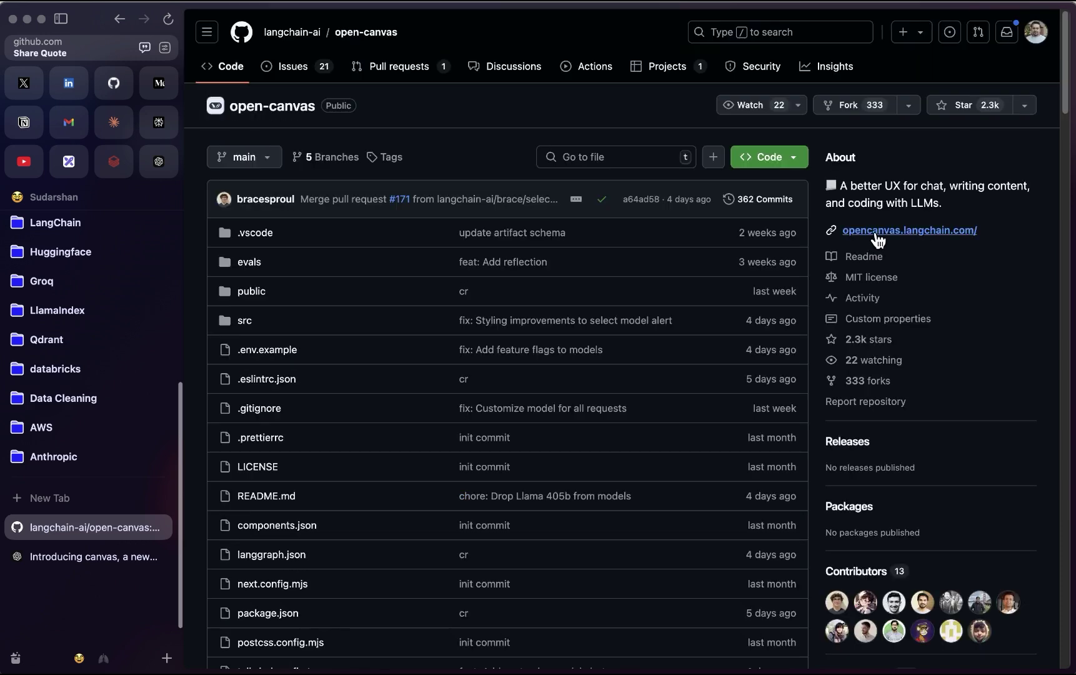
# - Open the hosted opencanvas.langchain.com app from the repository, and check its login page in an incognito window
pyautogui.click(928, 232)
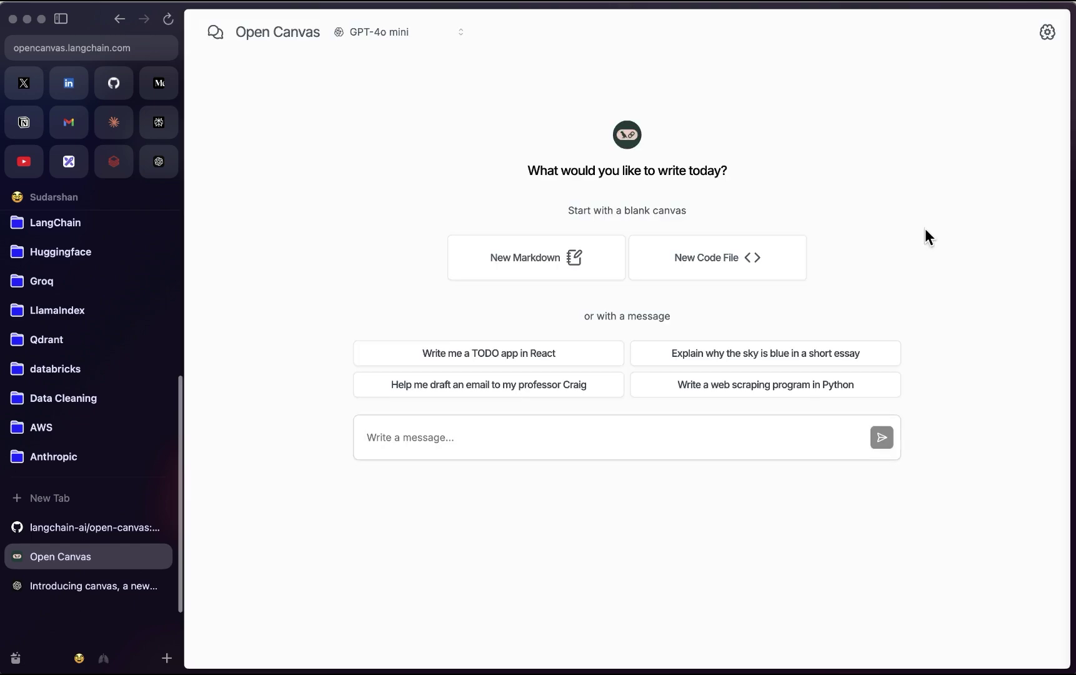
pyautogui.click(103, 530)
pyautogui.rightClick(860, 231)
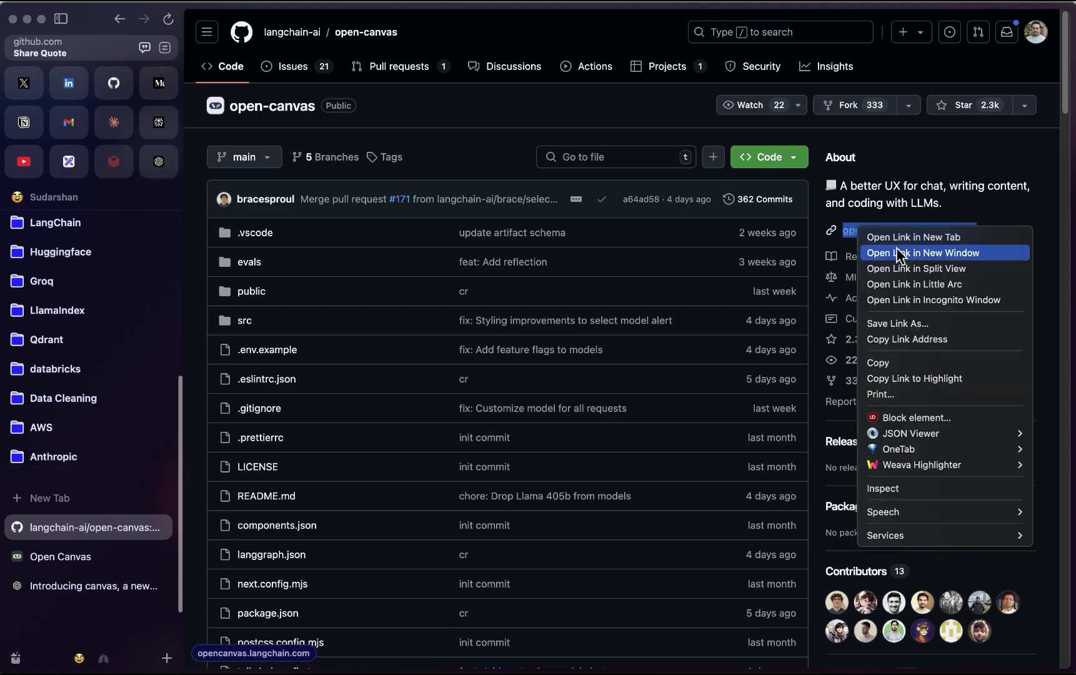
pyautogui.click(946, 301)
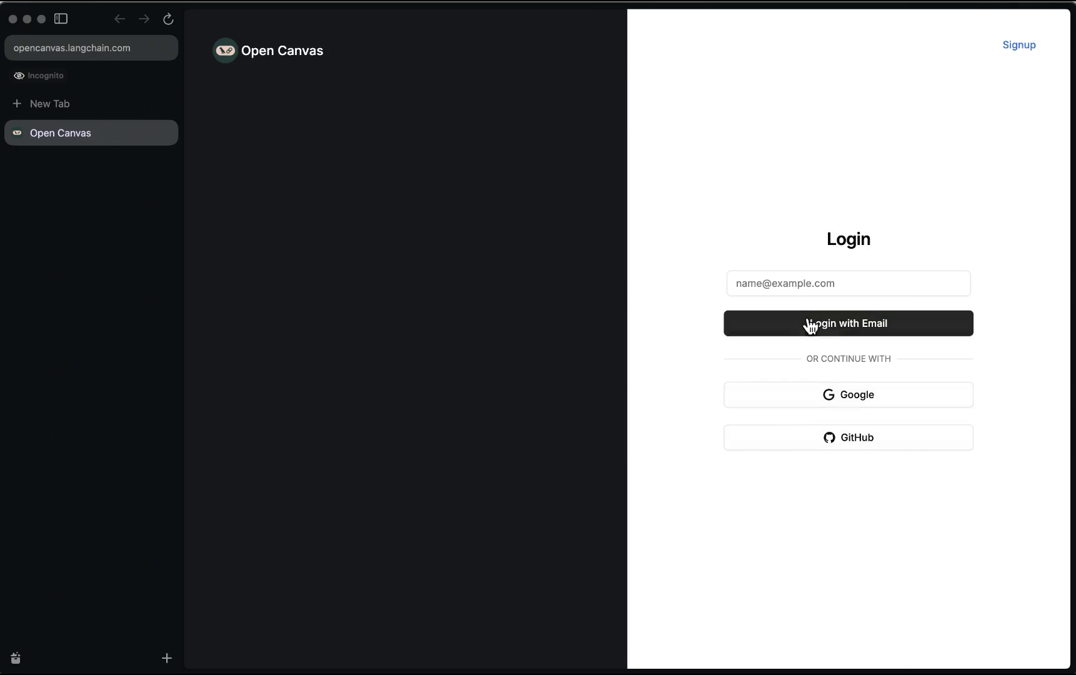
pyautogui.click(13, 19)
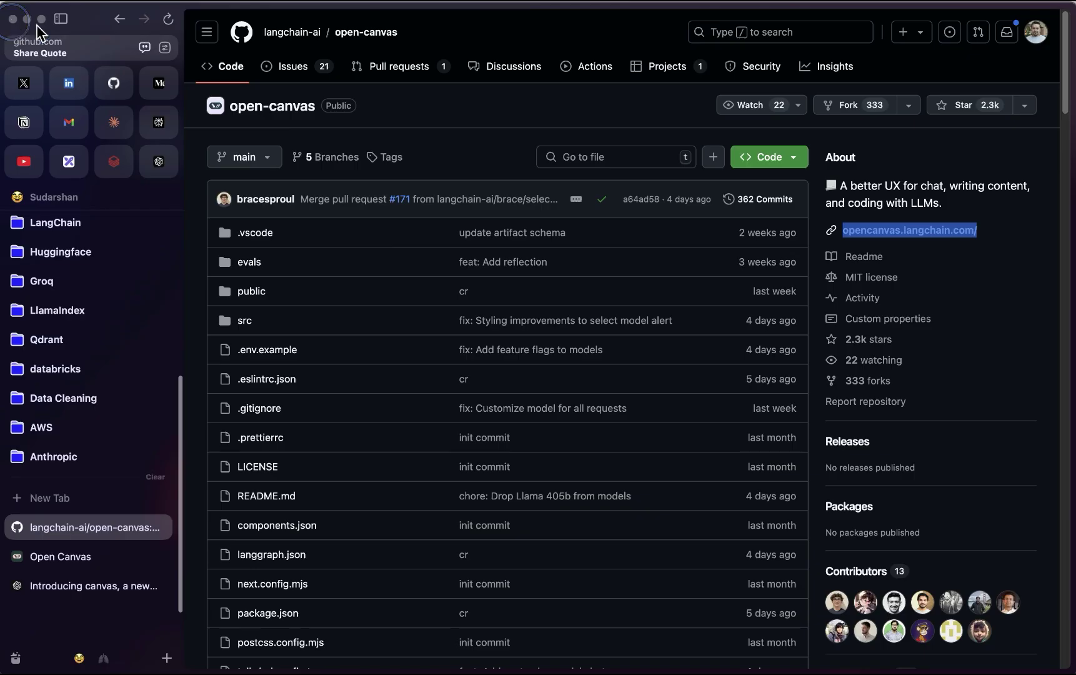
pyautogui.click(39, 556)
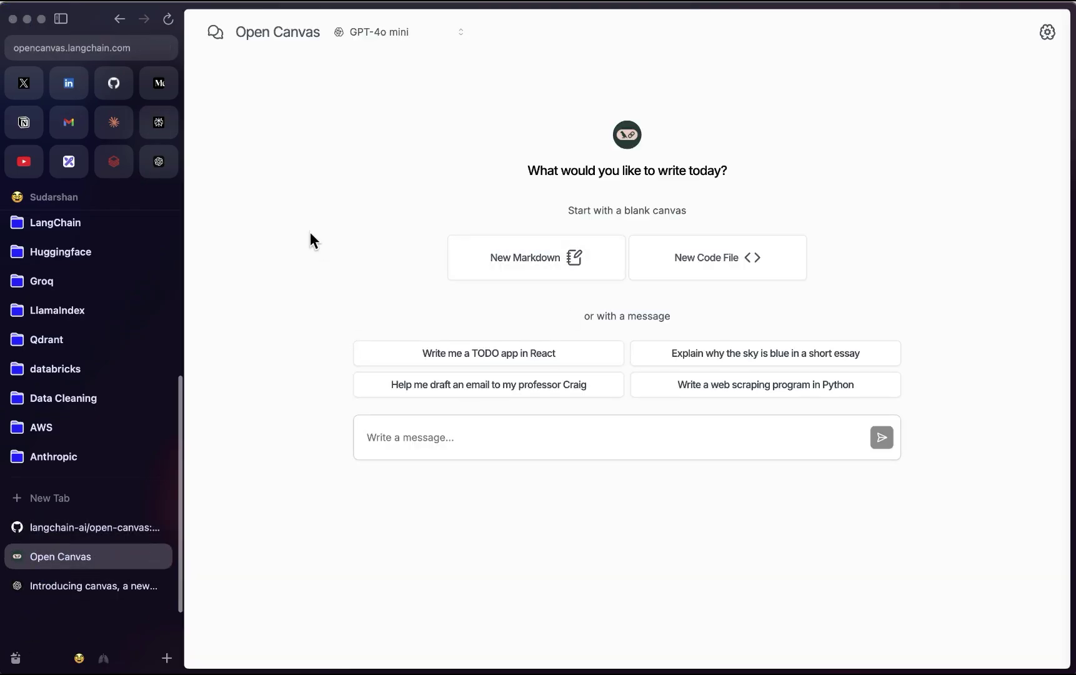
# - Hide the browser sidebar and view the language models offered on the Open Canvas start page
pyautogui.press('super+s')
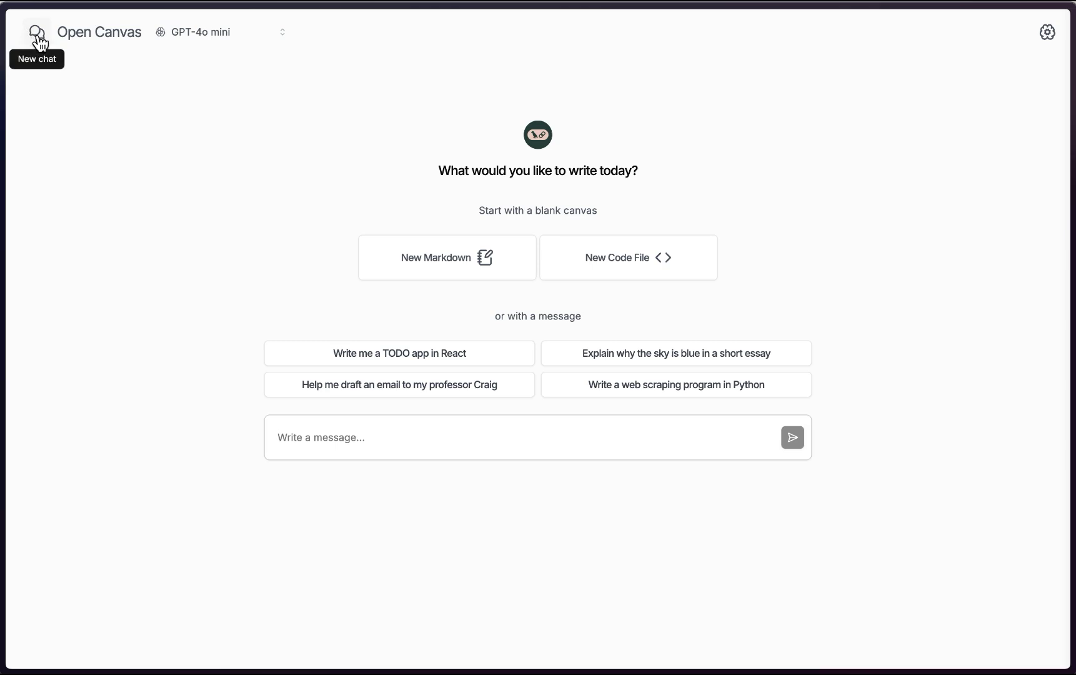
pyautogui.moveTo(57, 33); pyautogui.dragTo(128, 33)
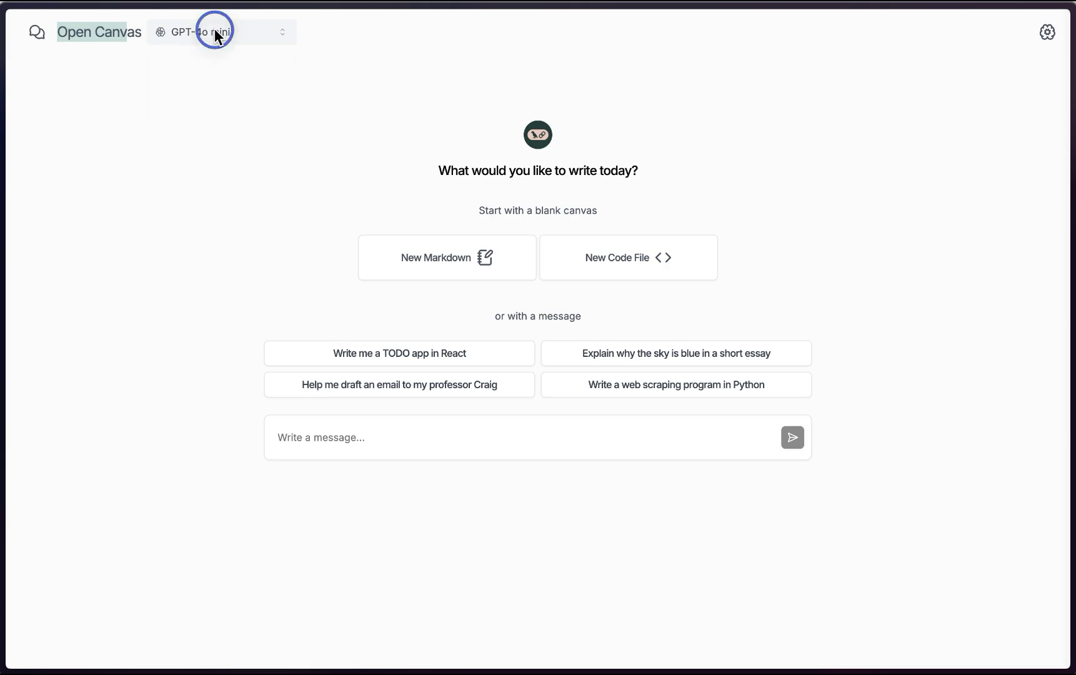
pyautogui.click(215, 32)
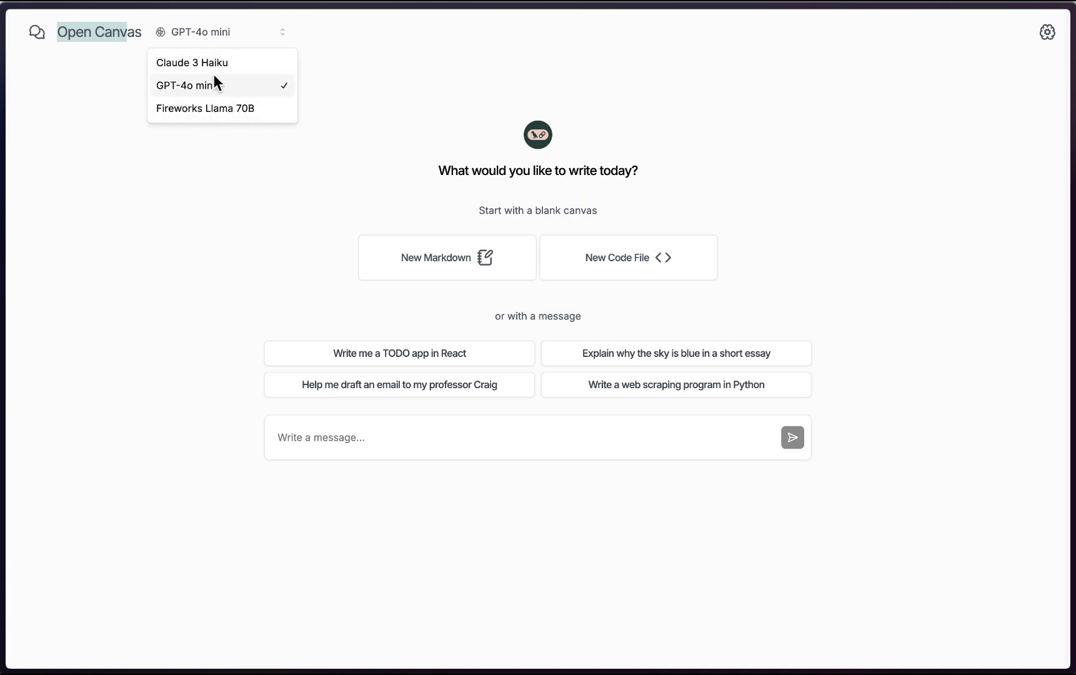
pyautogui.click(500, 73)
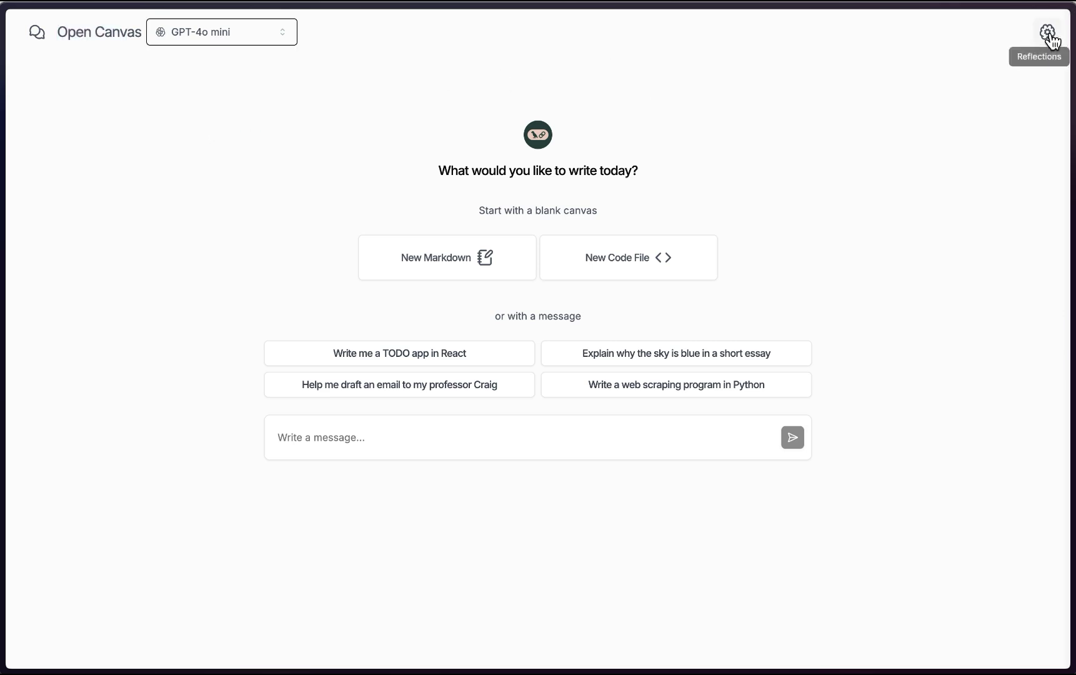
# - Review the assistant's style and content reflections and the chat history, closing each of them
pyautogui.click(1047, 33)
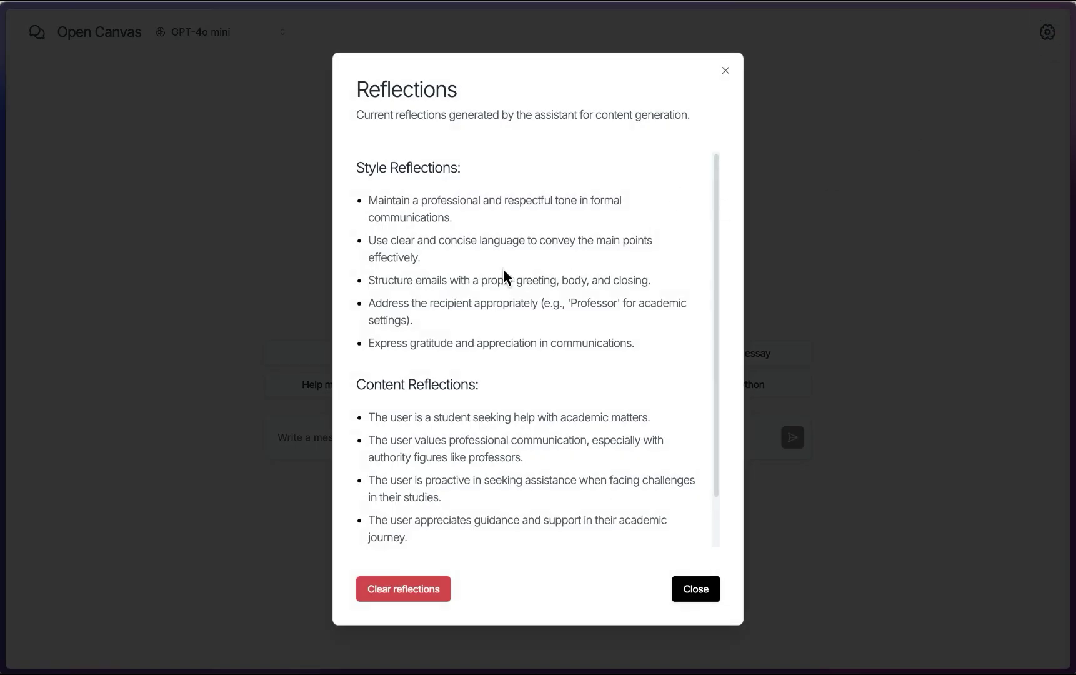
pyautogui.scroll(-1, 462, 412)
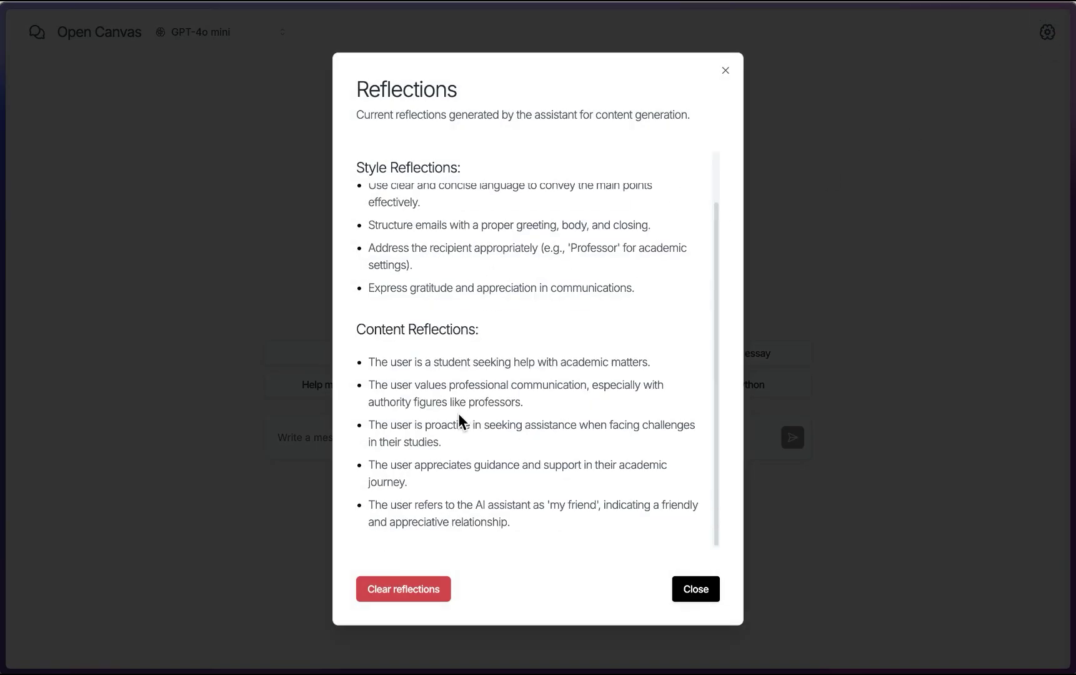
pyautogui.click(688, 584)
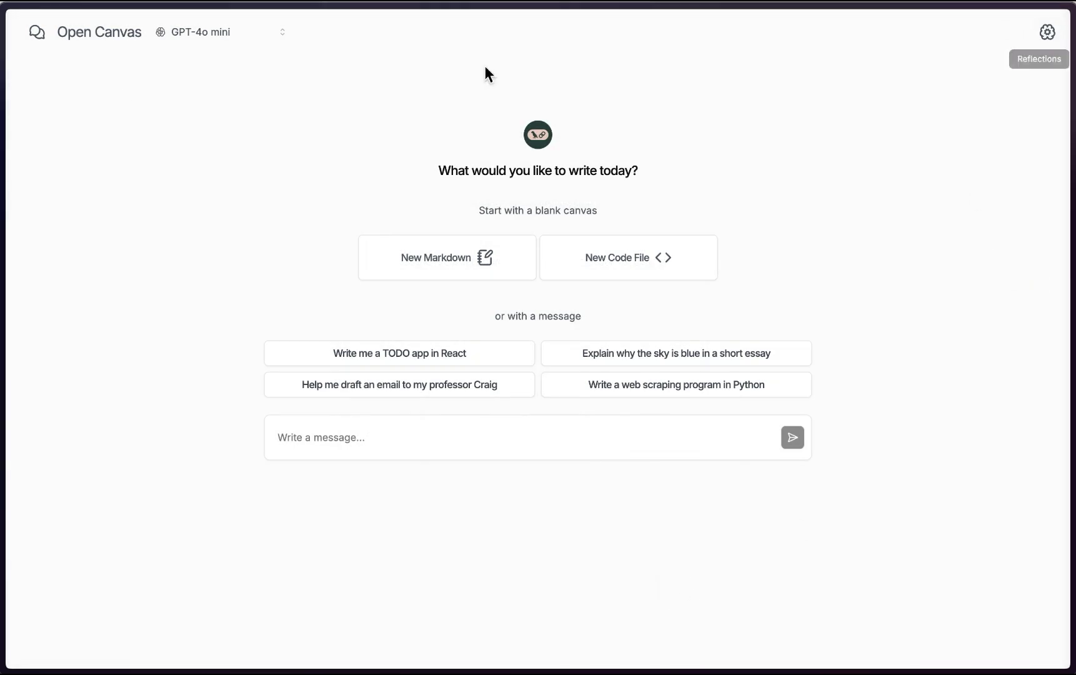
pyautogui.click(37, 34)
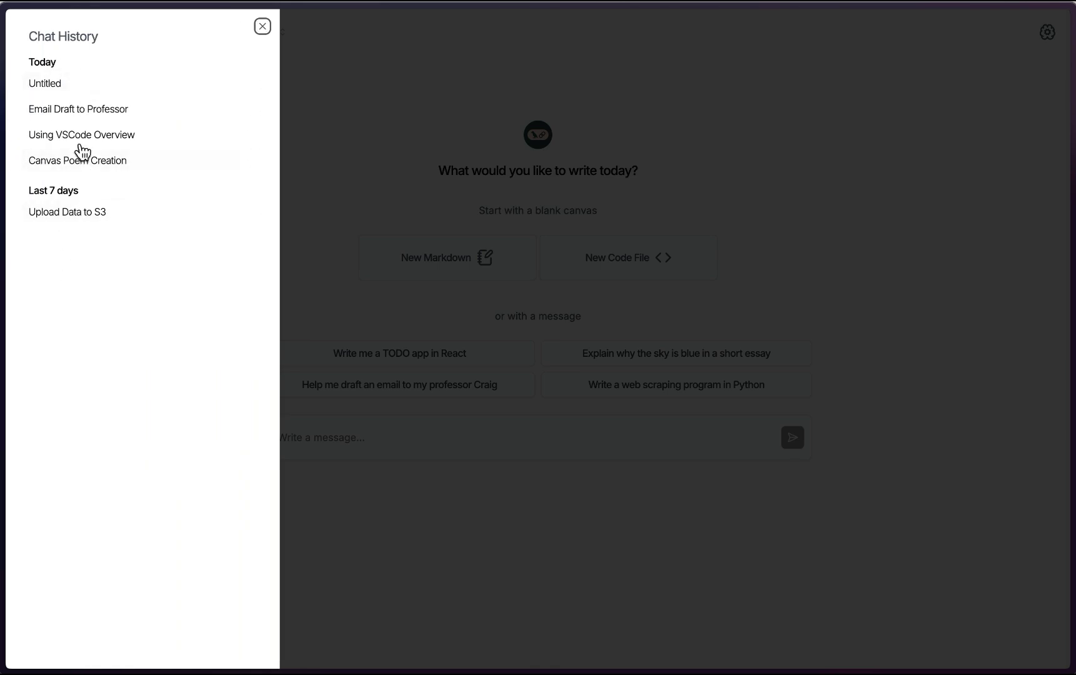
pyautogui.click(262, 27)
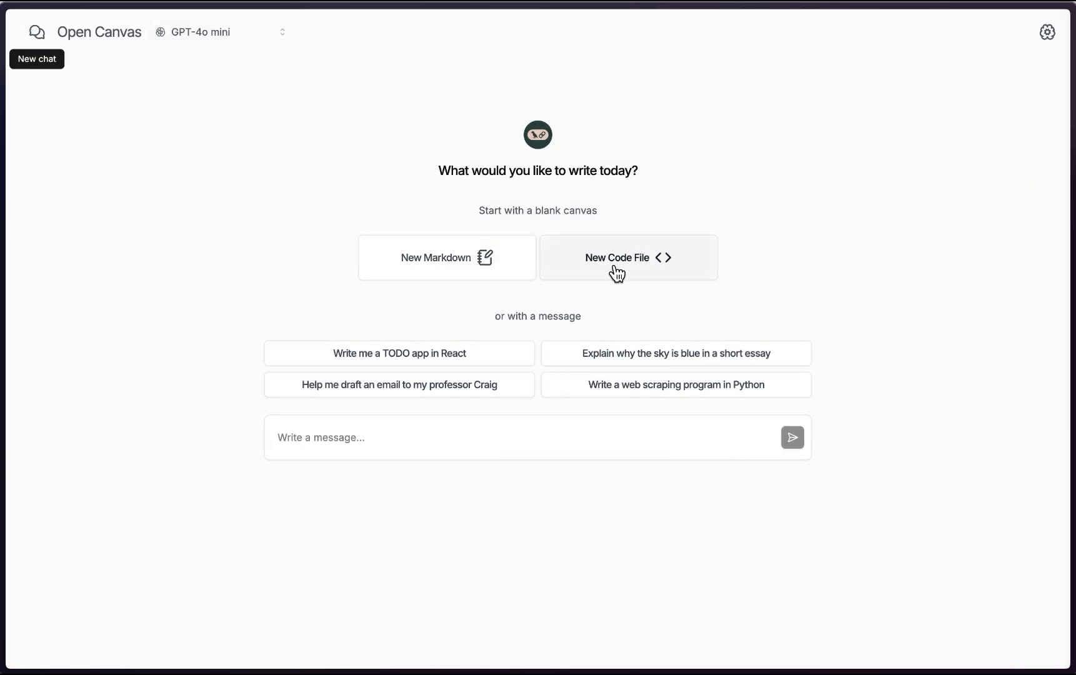
# - Start a blank canvas as a new Markdown document
pyautogui.click(439, 264)
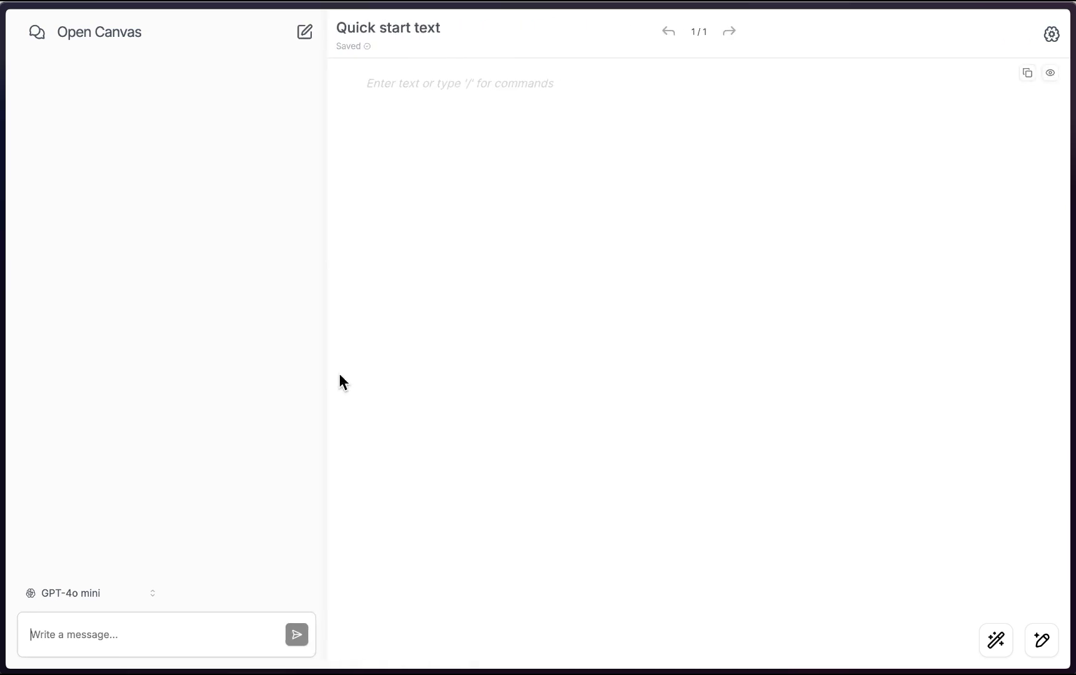
pyautogui.click(356, 103)
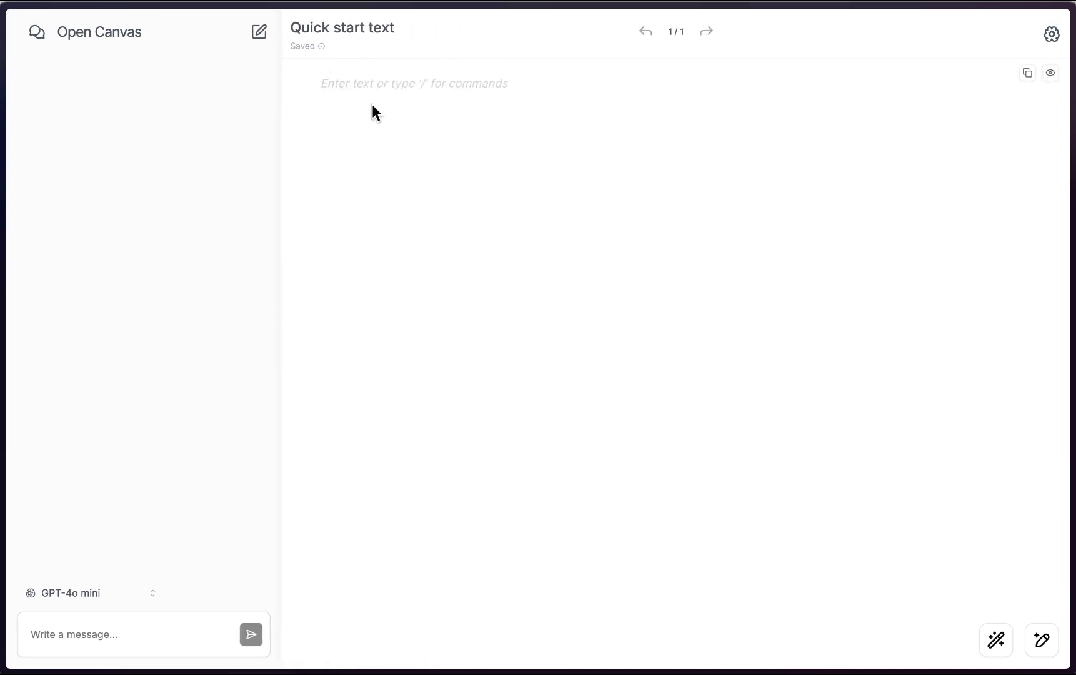
pyautogui.click(672, 32)
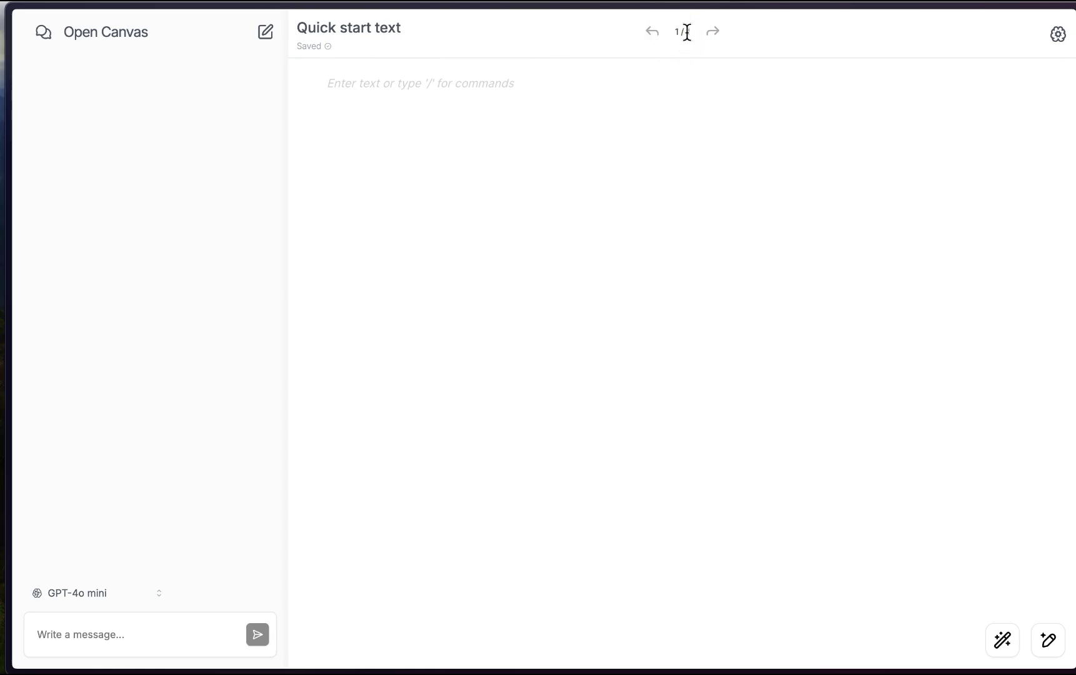
# - Check the model choices for the canvas chat and expand the document's writing tools
pyautogui.click(75, 593)
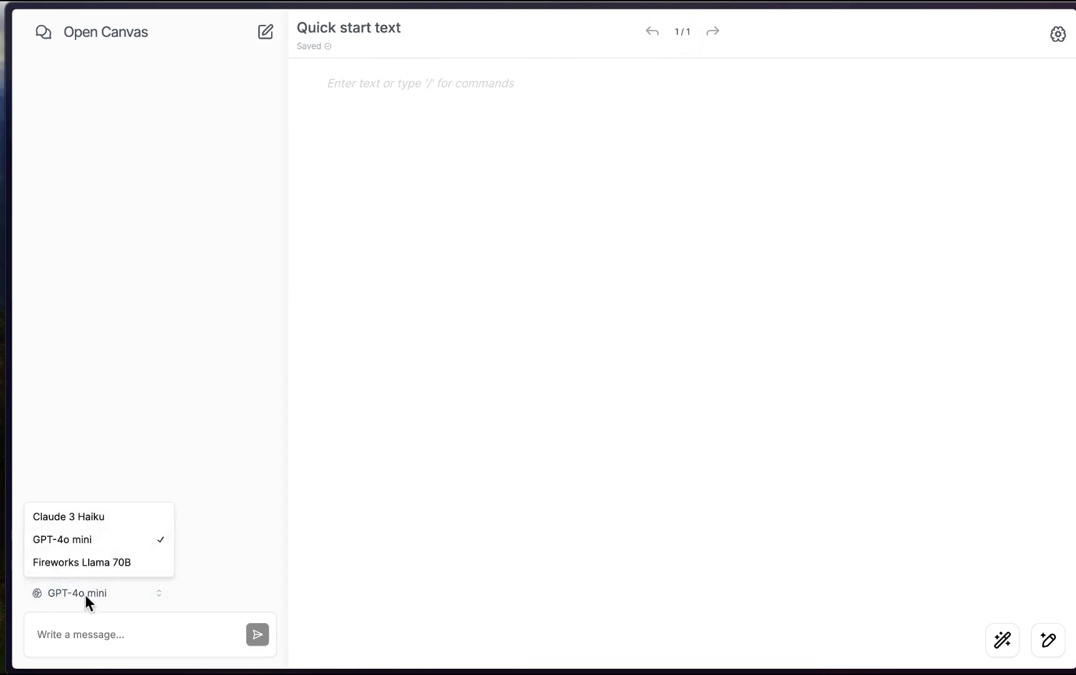
pyautogui.click(89, 630)
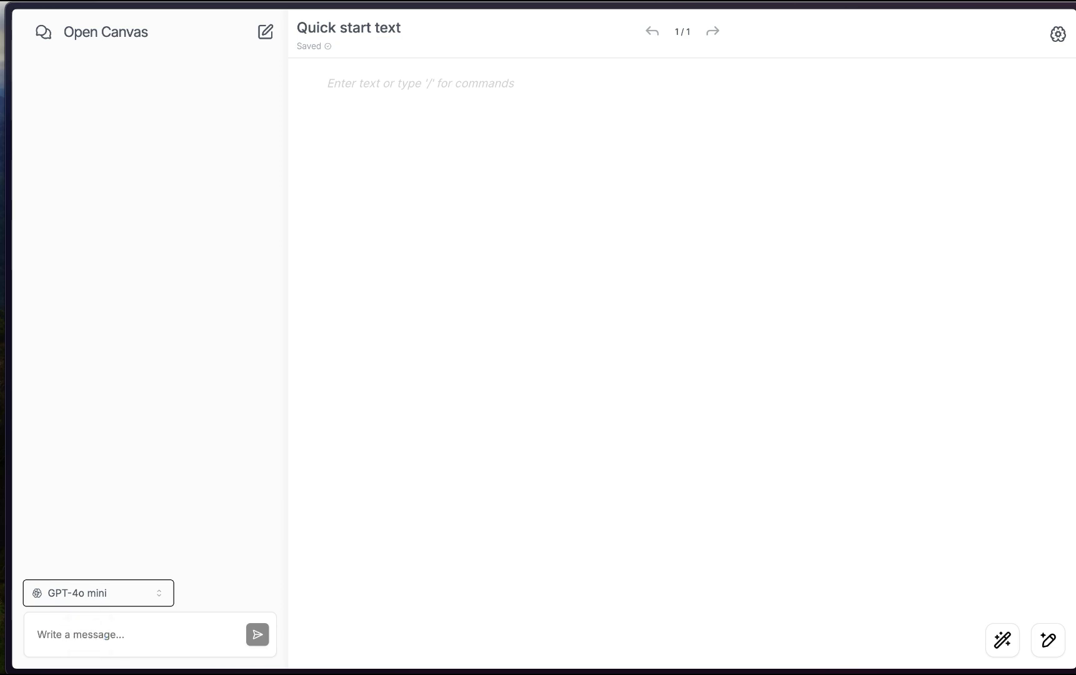
pyautogui.click(126, 640)
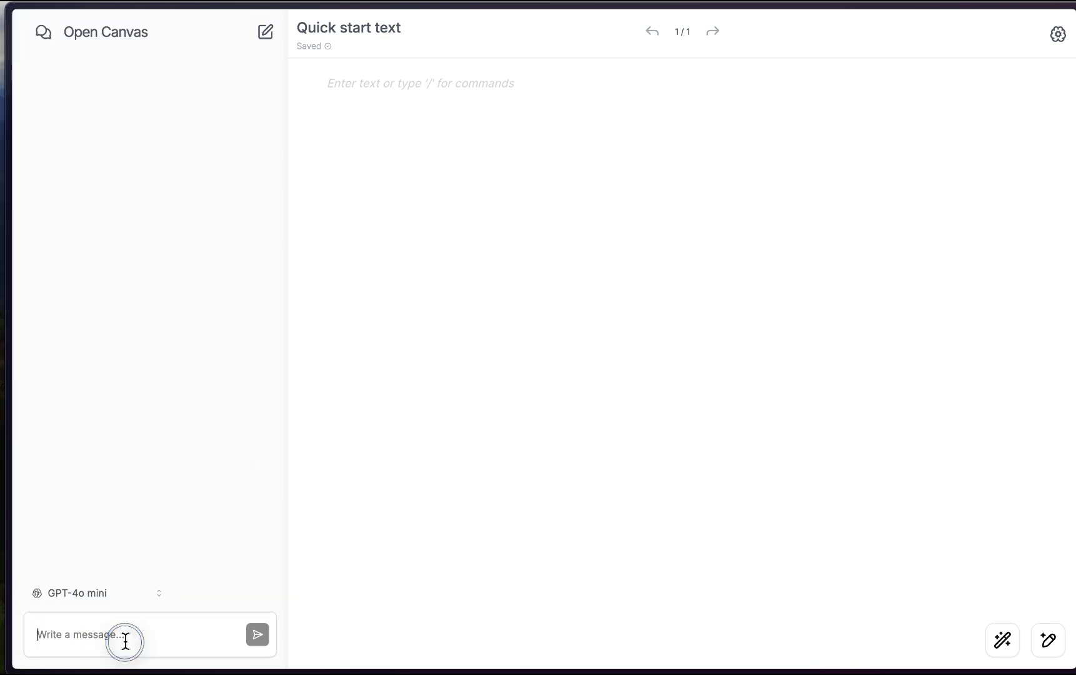
pyautogui.click(1048, 639)
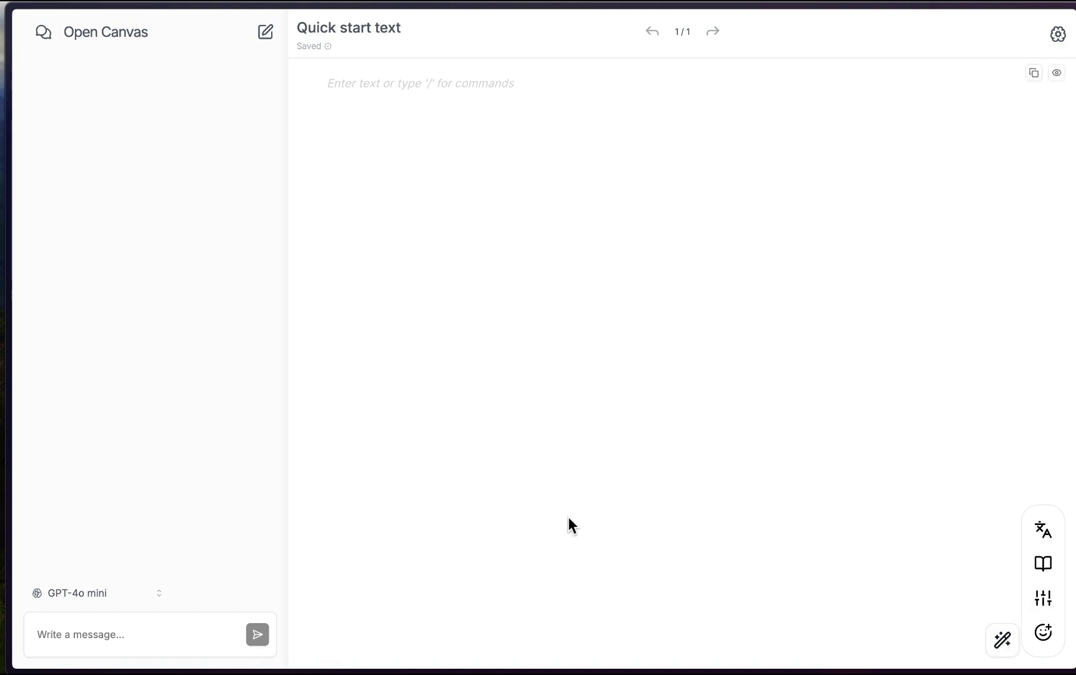
# - Start a new chat with a blank canvas as a new code file
pyautogui.click(590, 464)
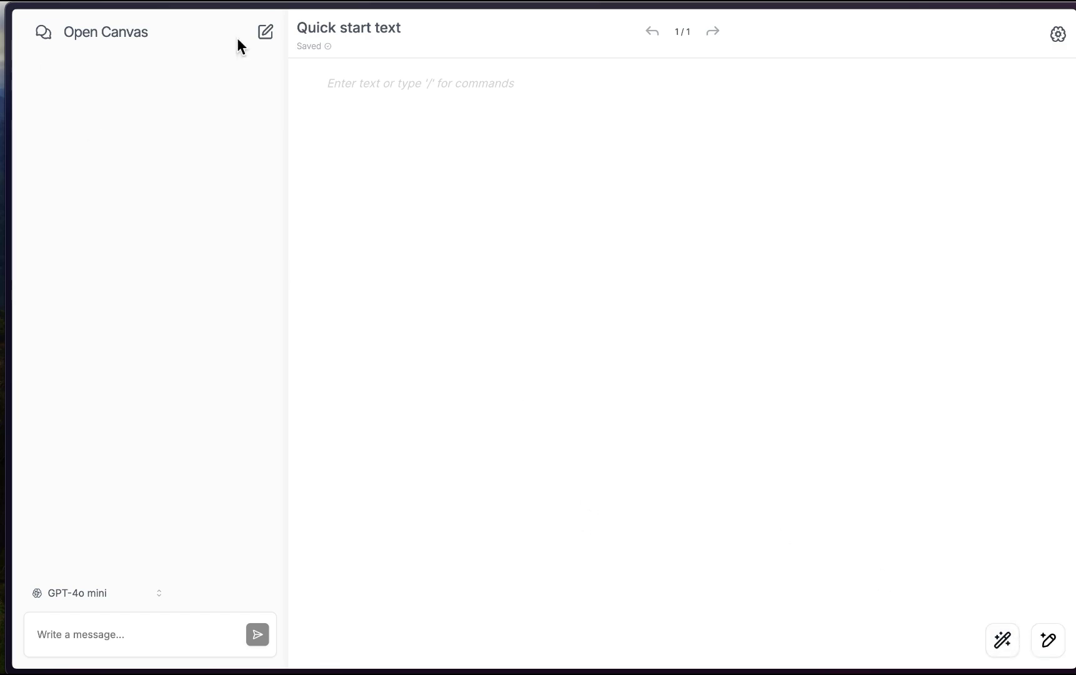
pyautogui.click(267, 31)
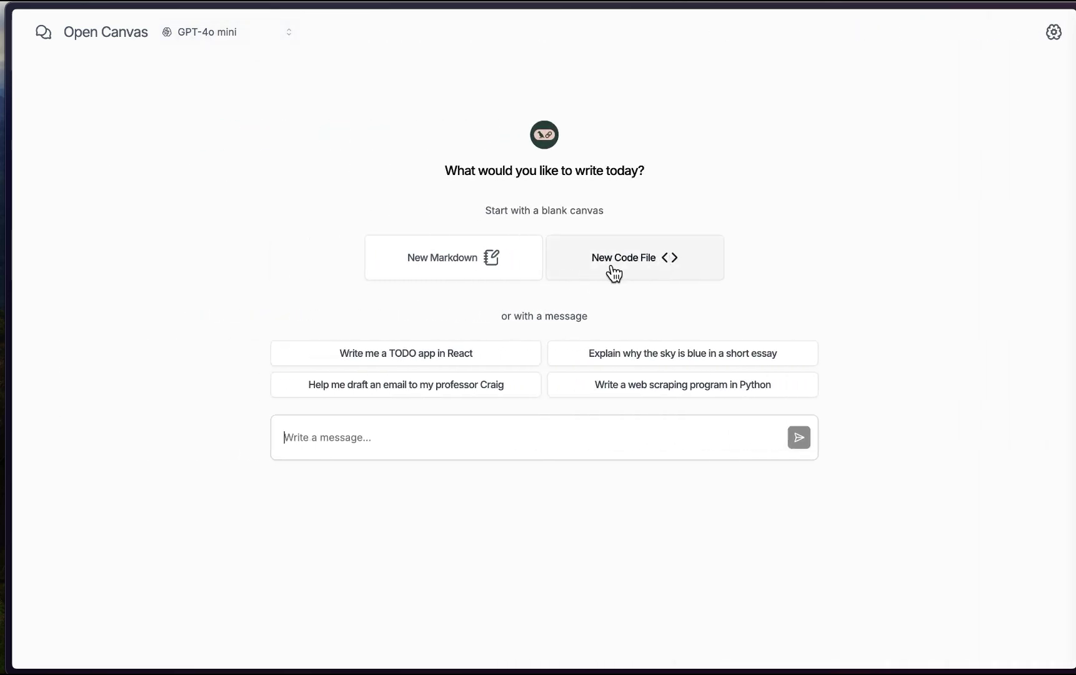
pyautogui.click(639, 261)
pyautogui.click(596, 435)
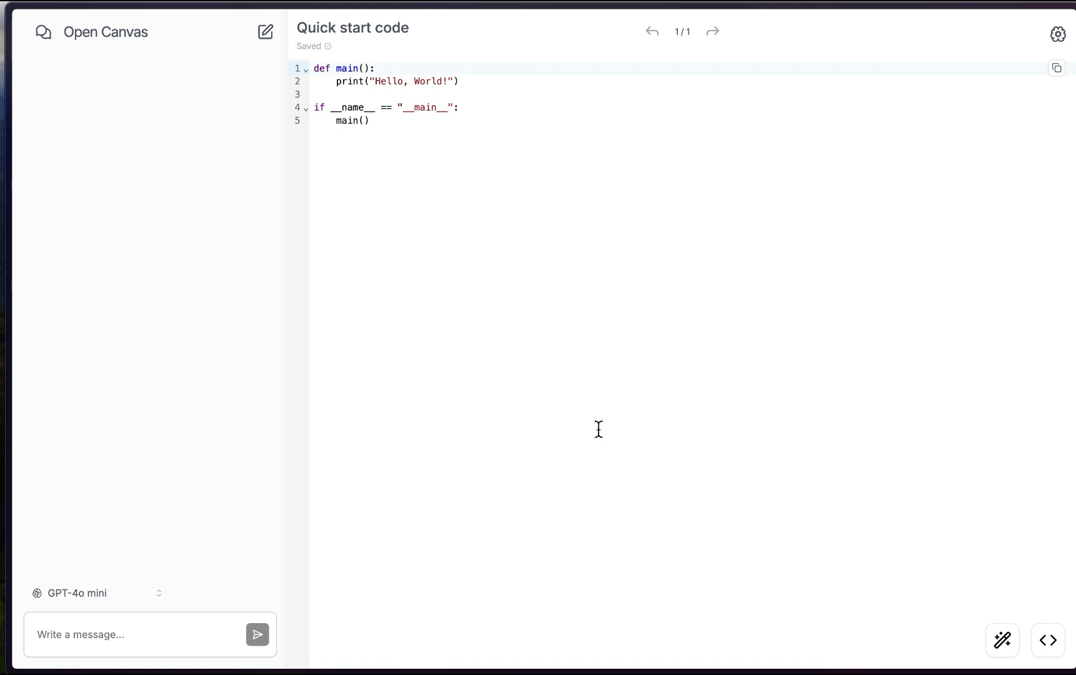
# - Check the language models available for the code canvas chat and return to the starter code
pyautogui.click(114, 597)
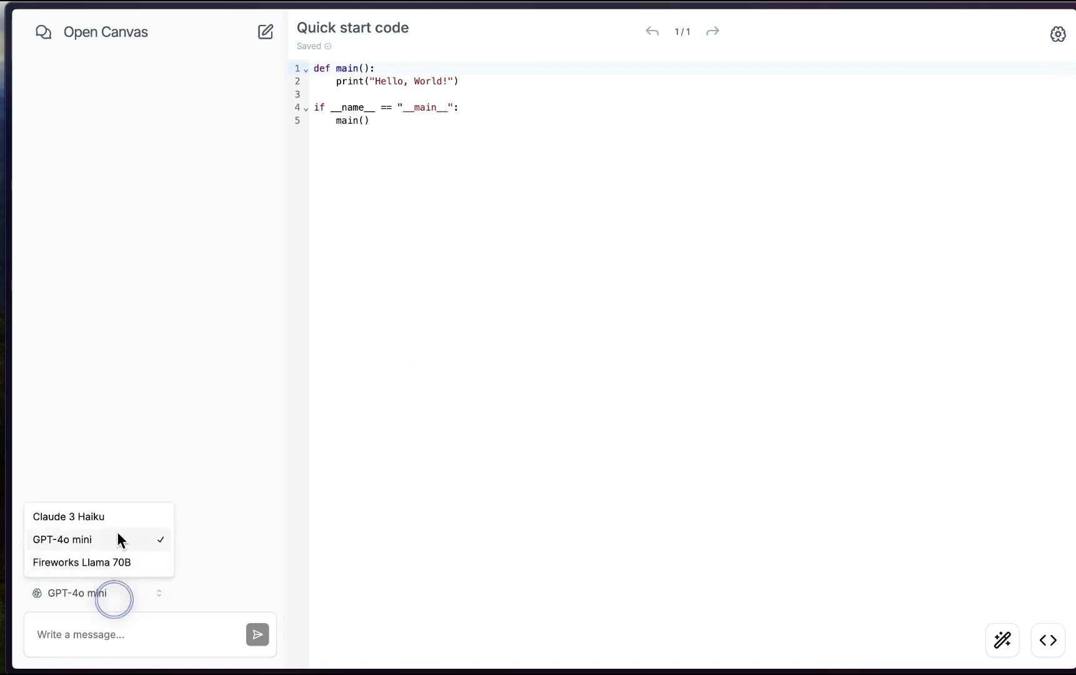
pyautogui.click(102, 631)
pyautogui.moveTo(431, 107); pyautogui.dragTo(310, 27)
pyautogui.click(877, 422)
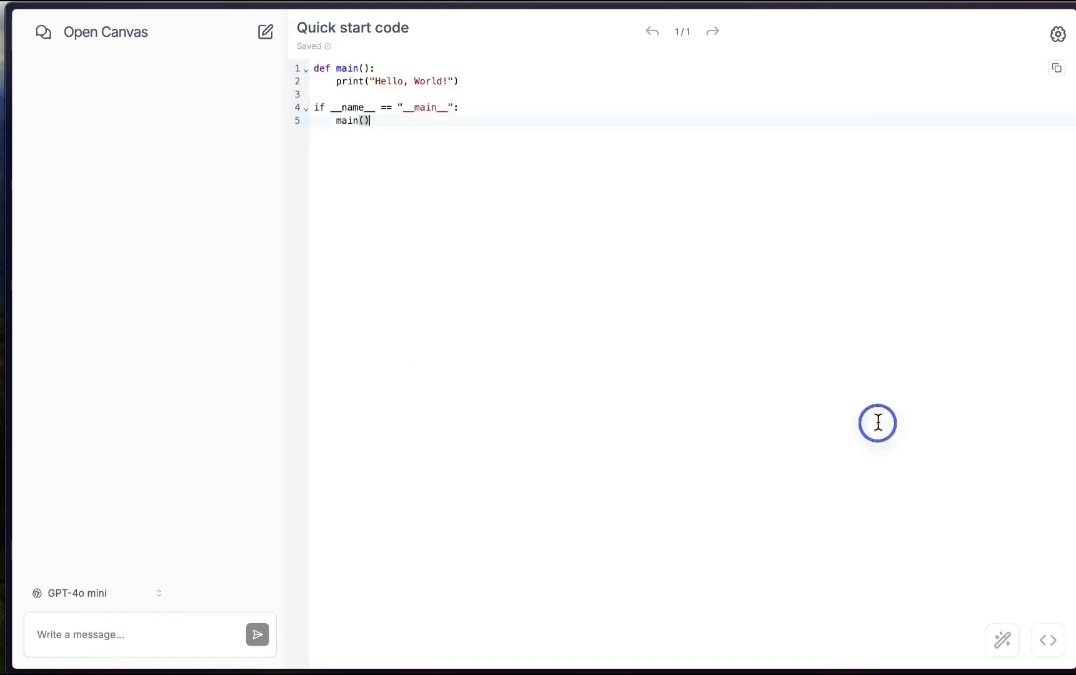
# - Review the code canvas's coding tools, including the target languages for porting the code
pyautogui.click(1053, 650)
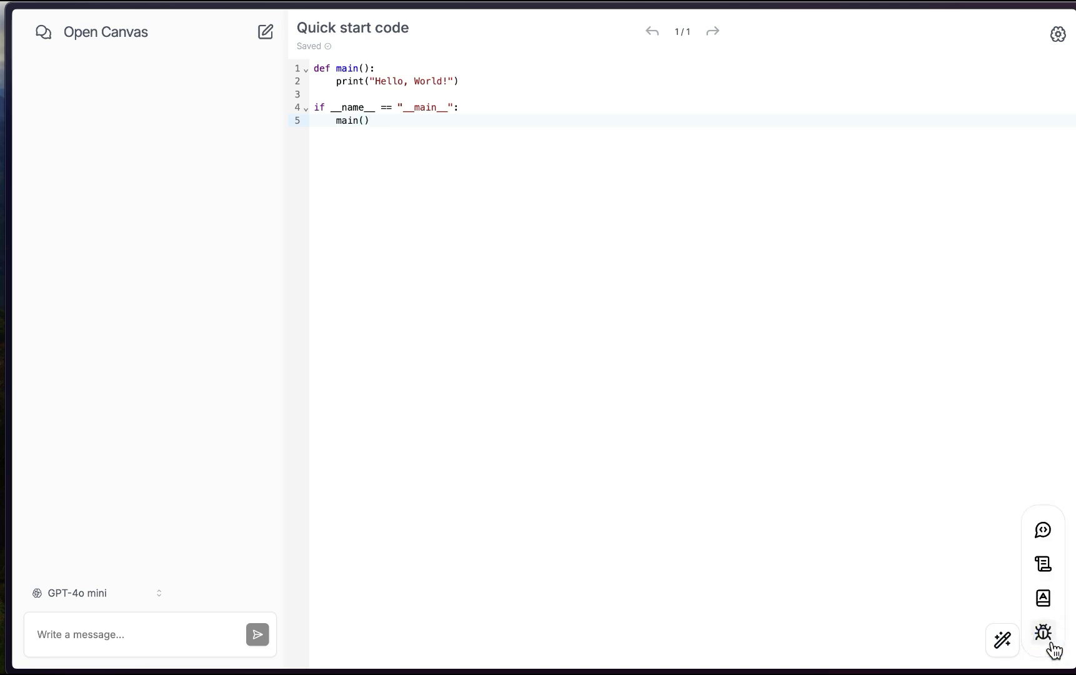
pyautogui.click(1046, 609)
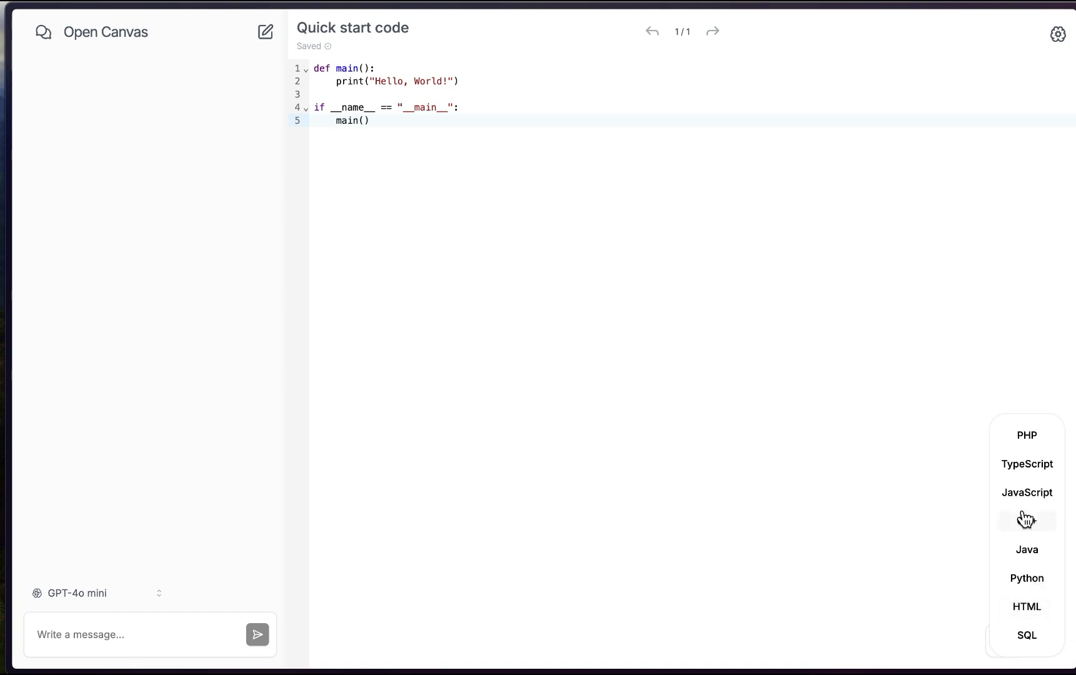
pyautogui.click(970, 411)
pyautogui.click(1047, 650)
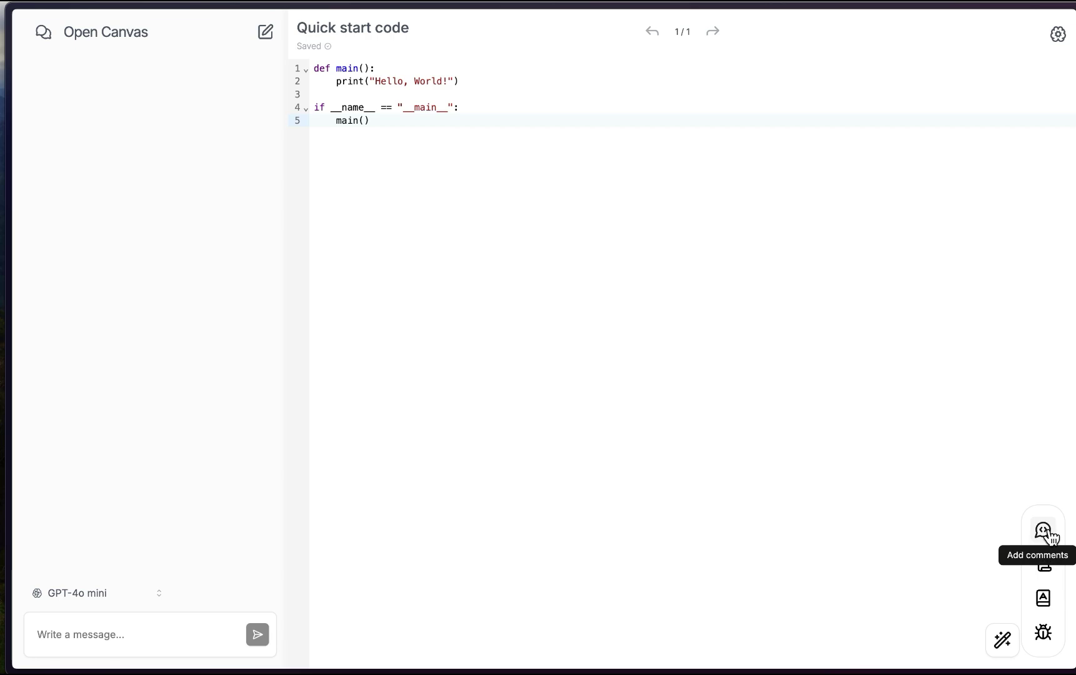
# - Generate a Python web scraping program in a new chat, then open and dismiss Ask Open Canvas on its two import lines
pyautogui.click(267, 34)
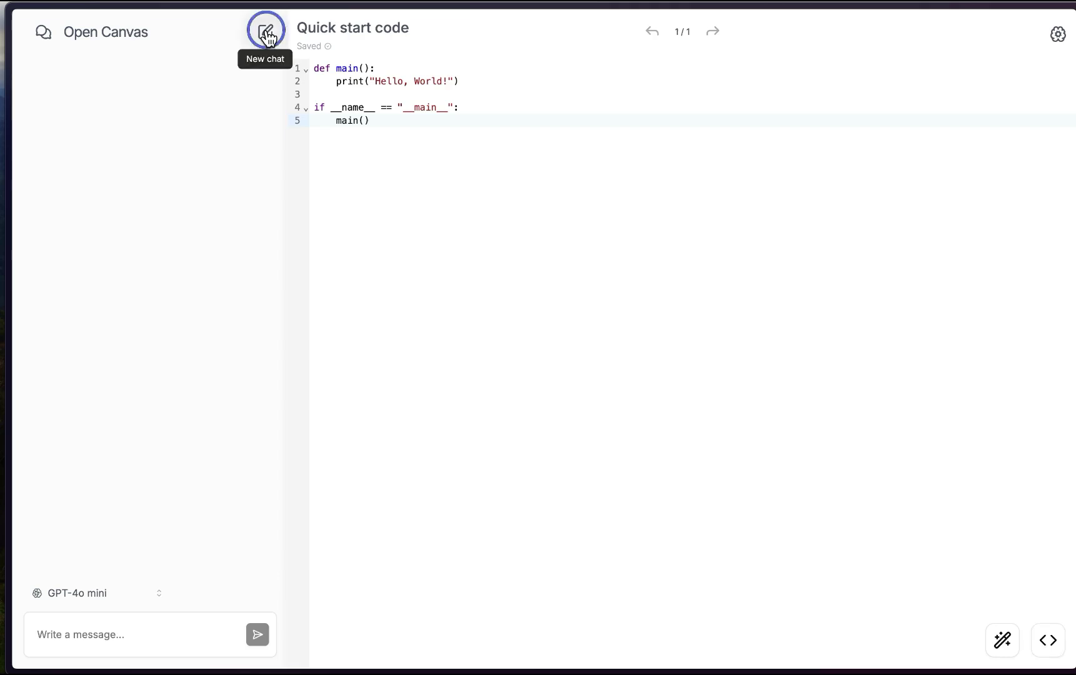
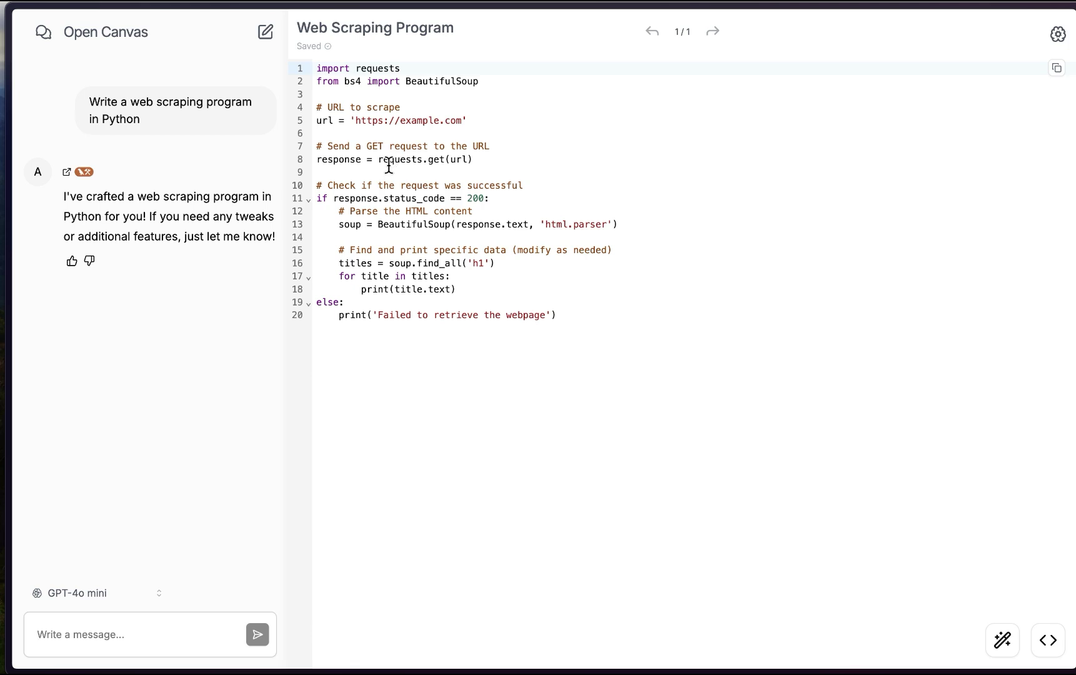
pyautogui.moveTo(486, 83); pyautogui.dragTo(307, 69)
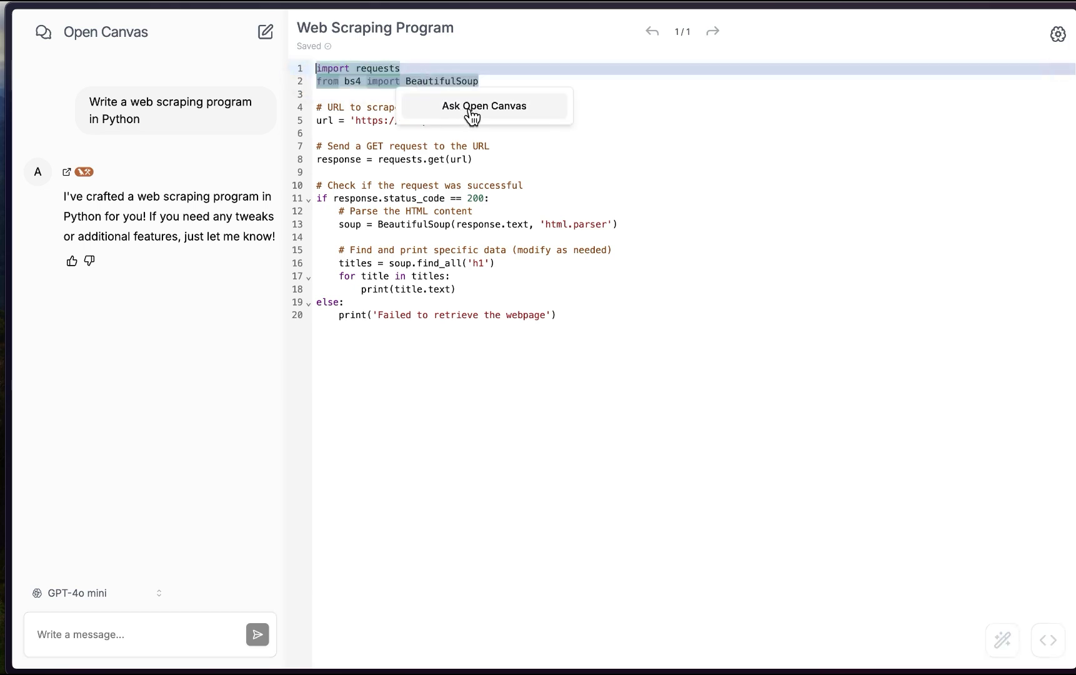
pyautogui.click(471, 111)
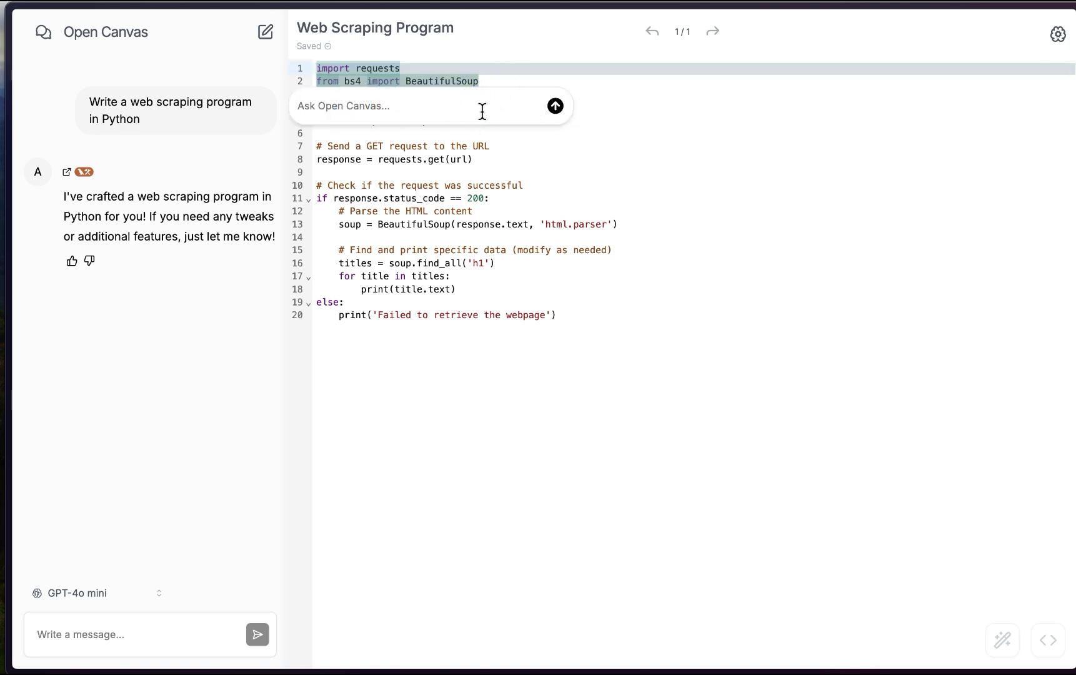
pyautogui.click(739, 306)
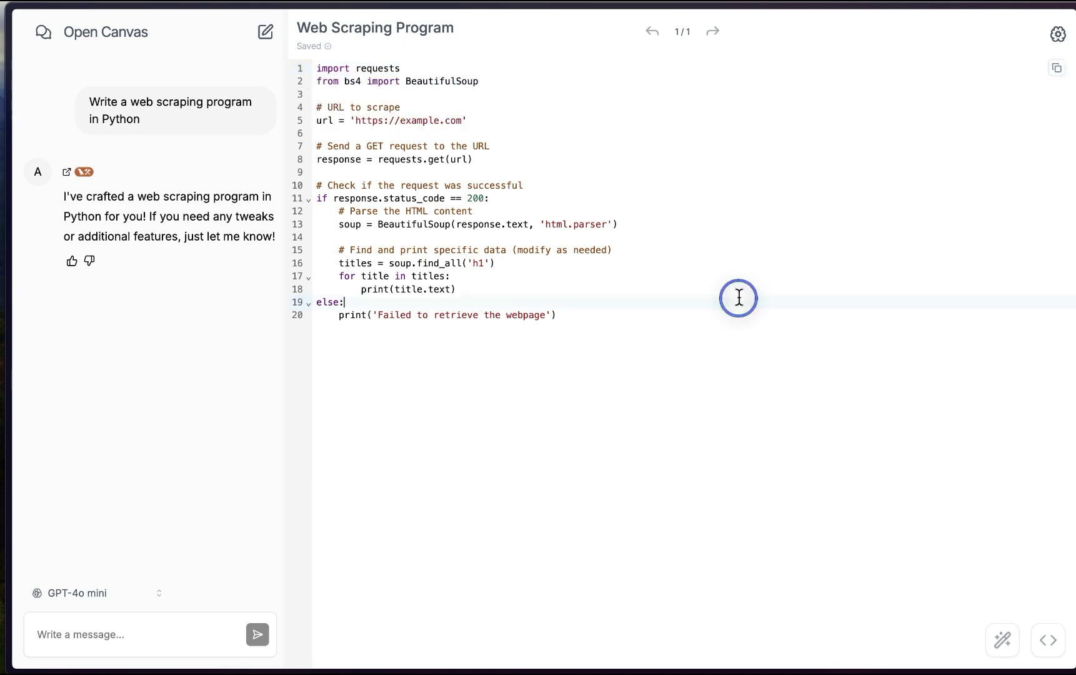
# - Review and save the "thank you message" custom quick action, and run it on the web scraping program
pyautogui.click(1011, 649)
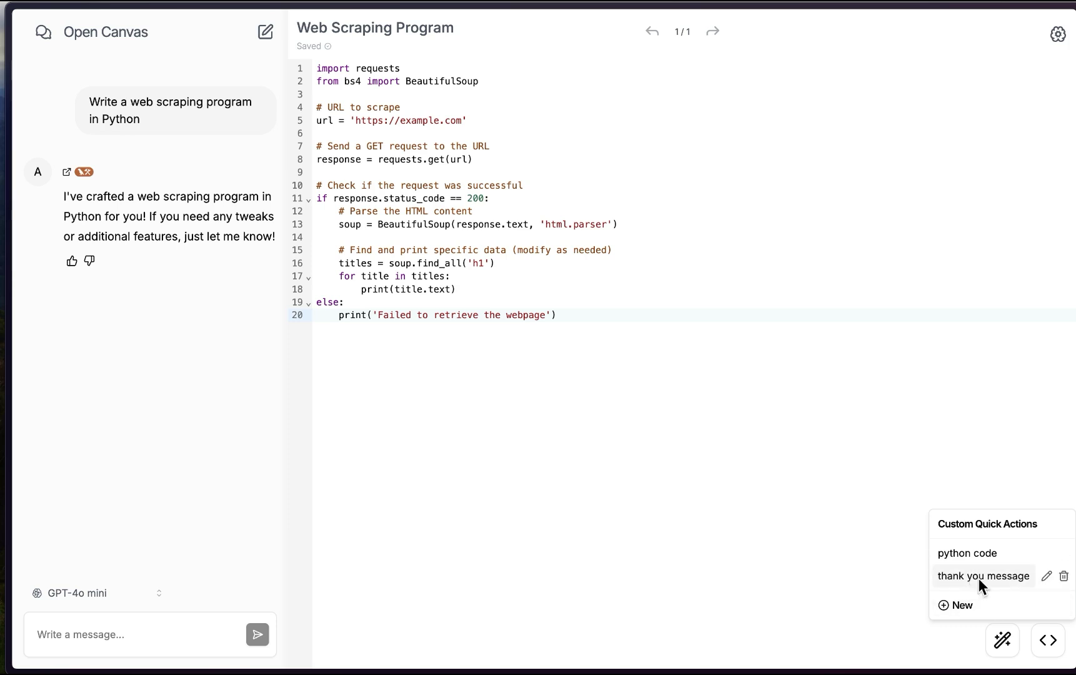
pyautogui.click(1046, 578)
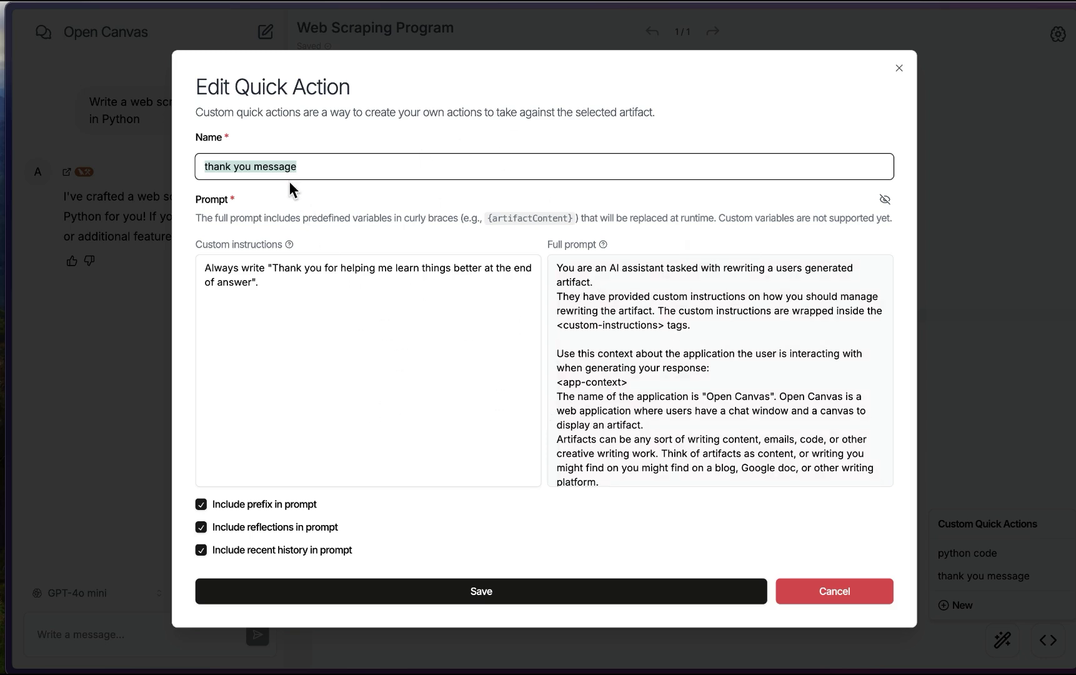
pyautogui.click(300, 166)
pyautogui.tripleClick(192, 179)
pyautogui.click(483, 588)
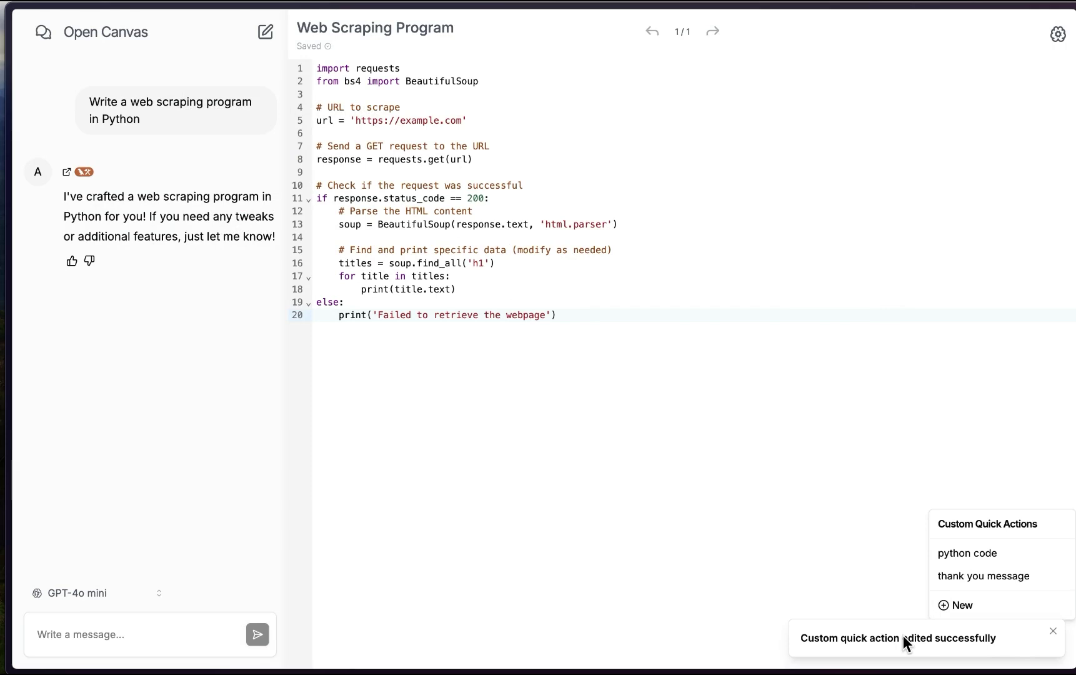
pyautogui.click(997, 576)
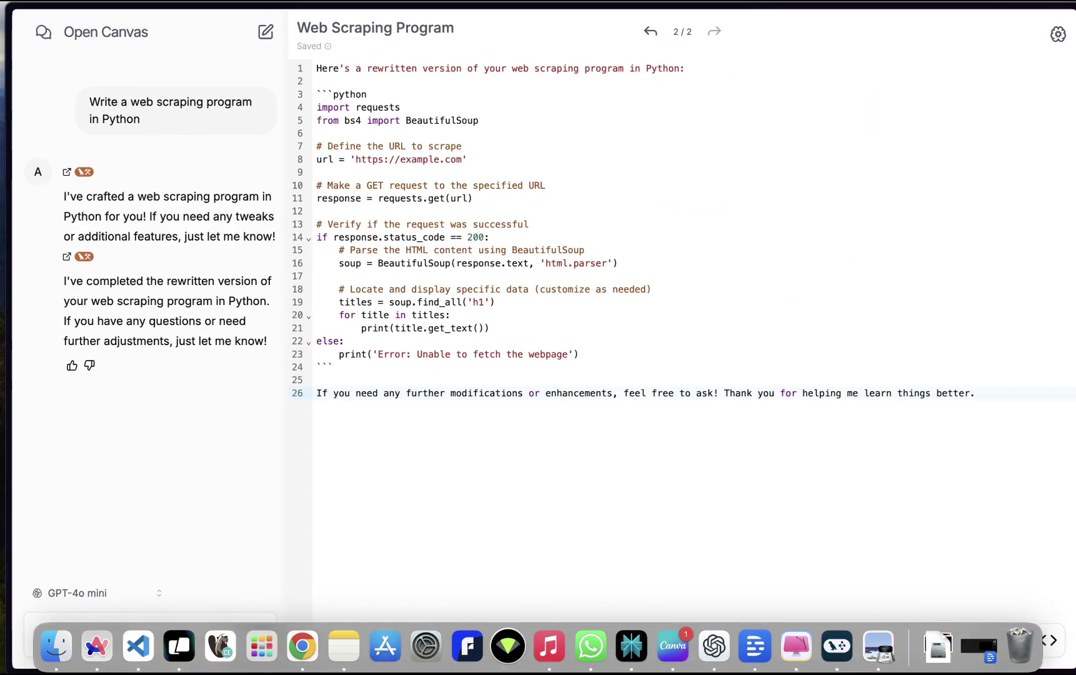
# - Fix bugs in the web scraping program and port it to JavaScript
pyautogui.click(1049, 646)
pyautogui.click(1048, 640)
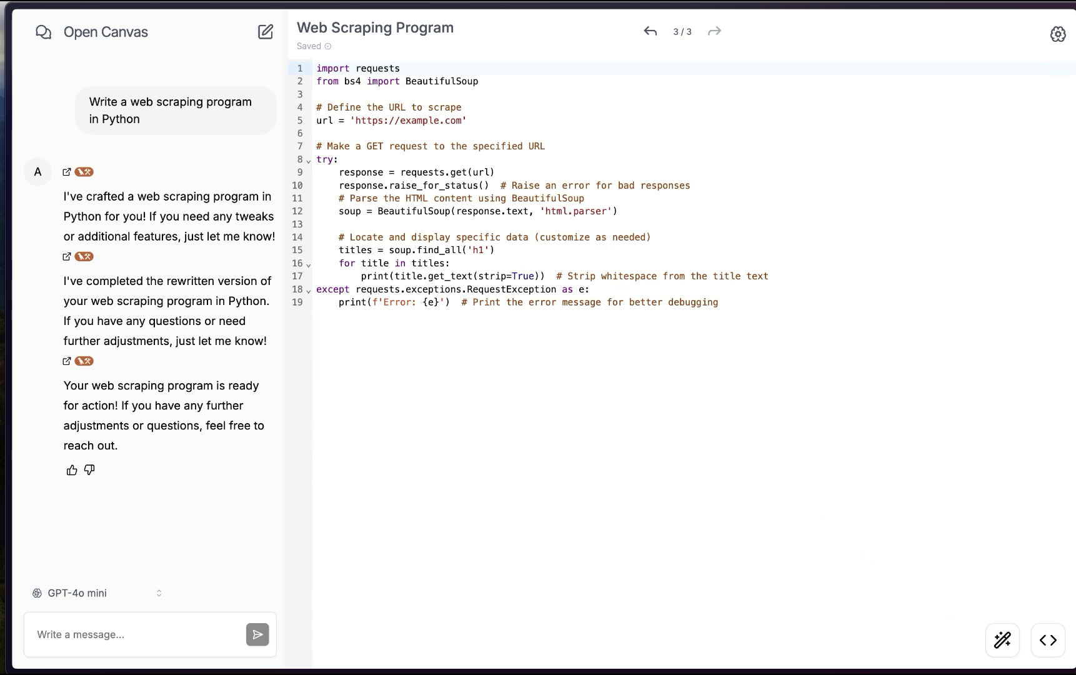
pyautogui.click(1049, 639)
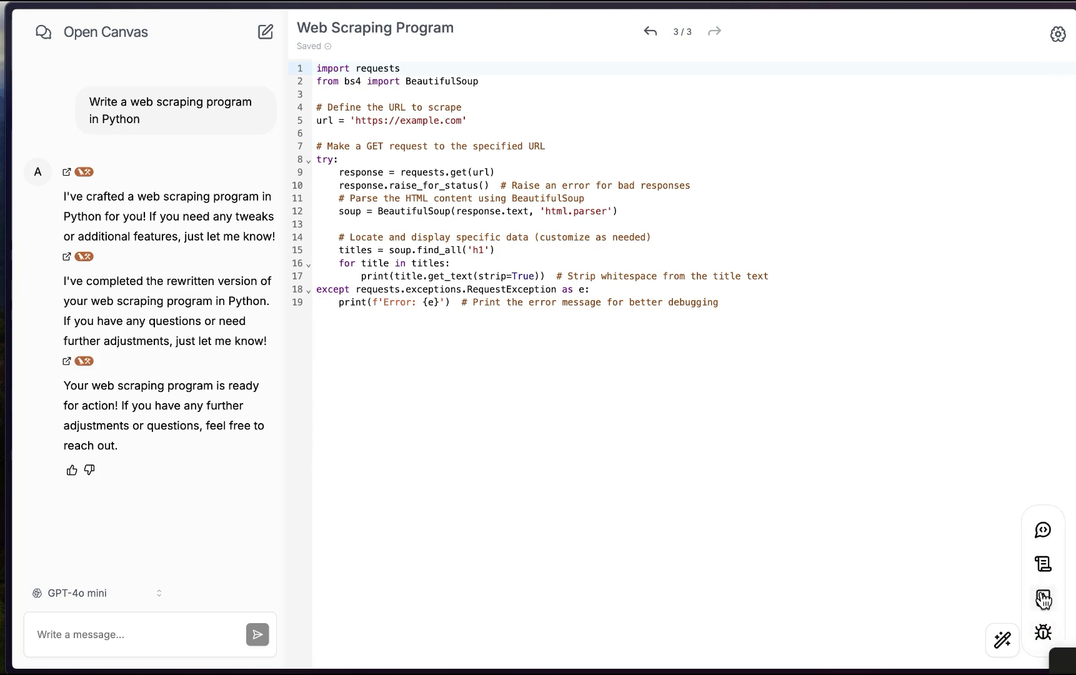
pyautogui.click(1042, 597)
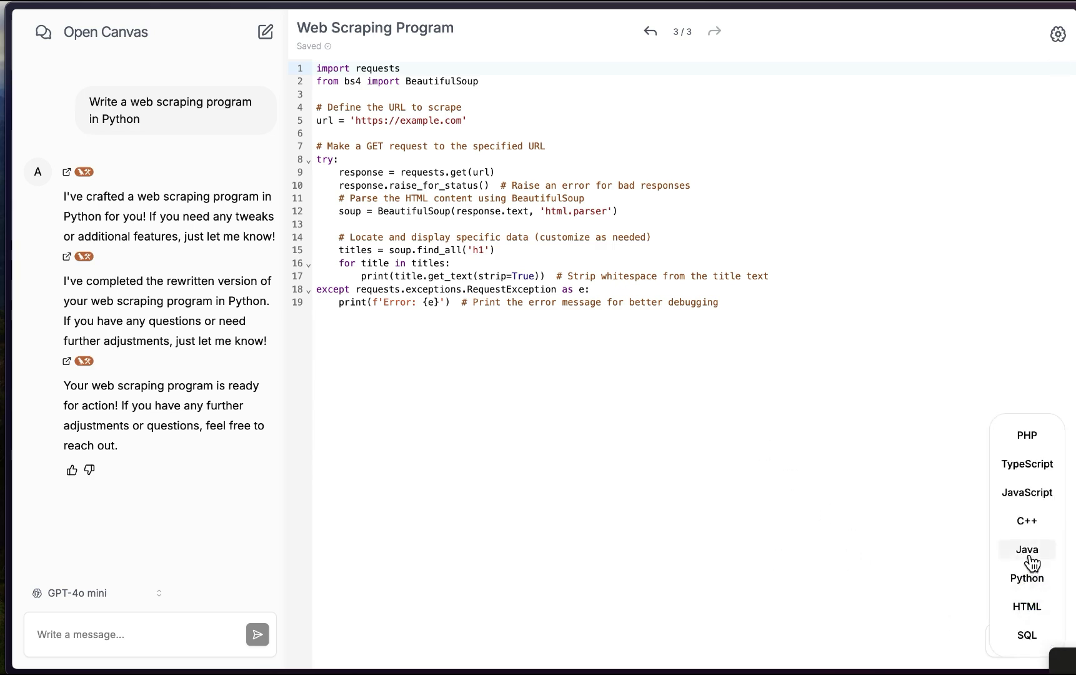
pyautogui.click(1027, 494)
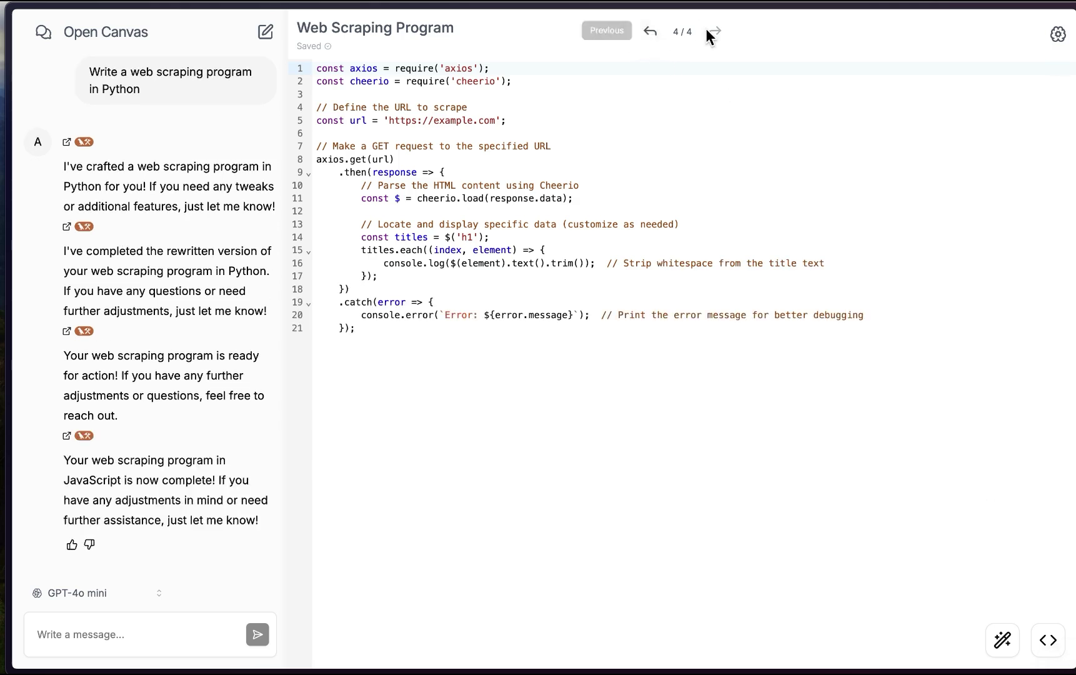
# - Go back through the program's versions to the third one, in Python, and add logs to it
pyautogui.click(651, 33)
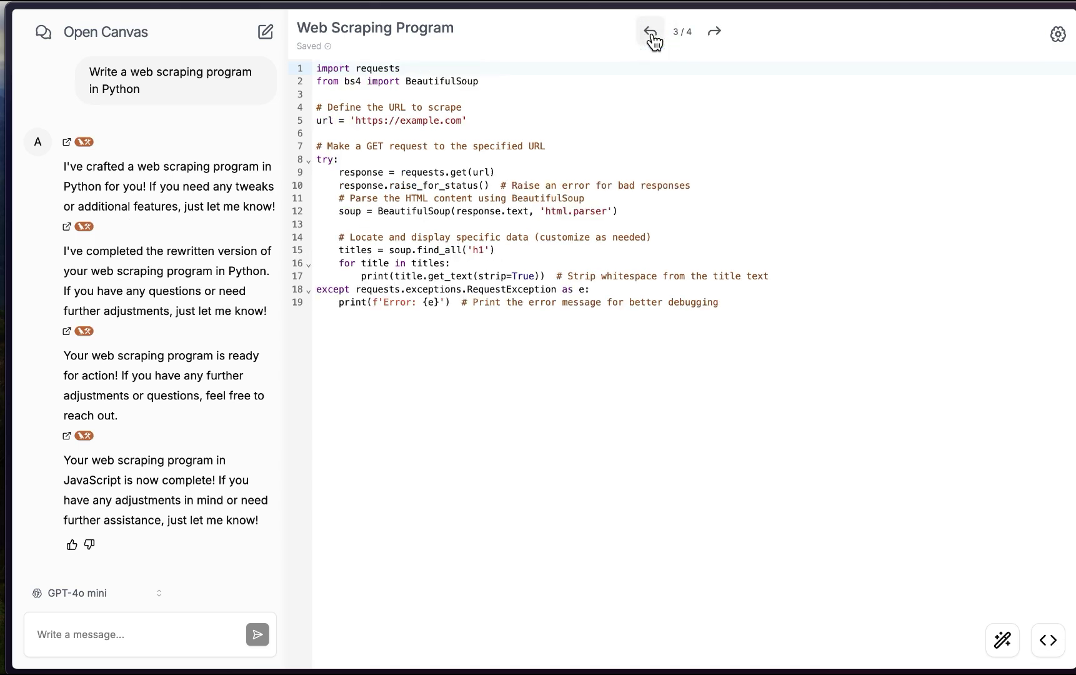
pyautogui.click(643, 37)
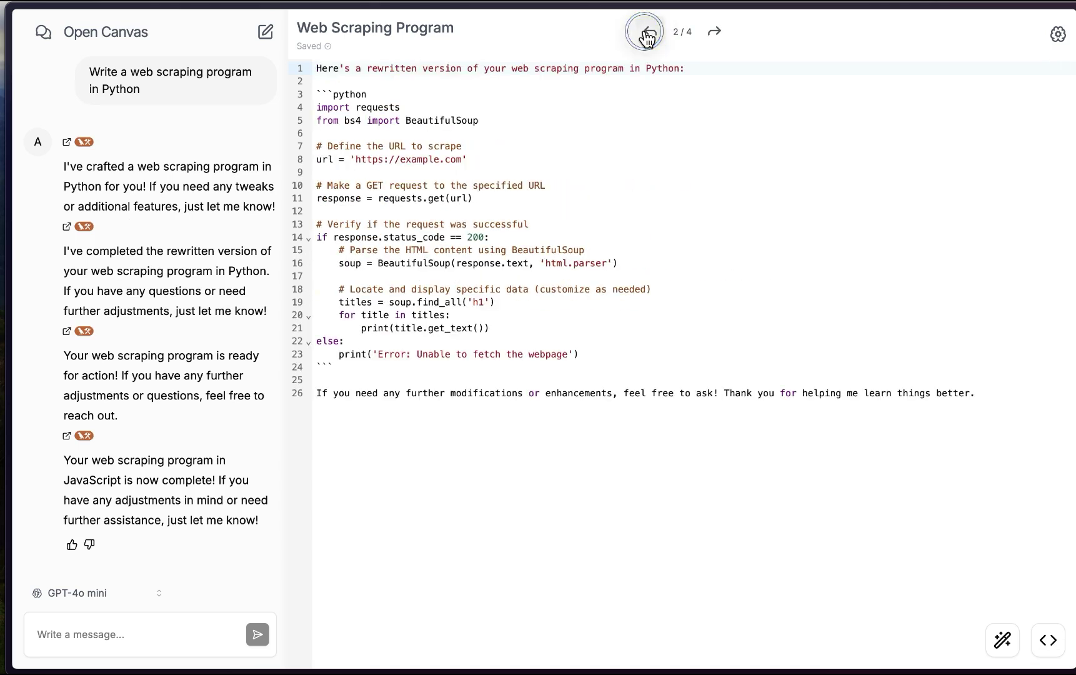
pyautogui.click(718, 30)
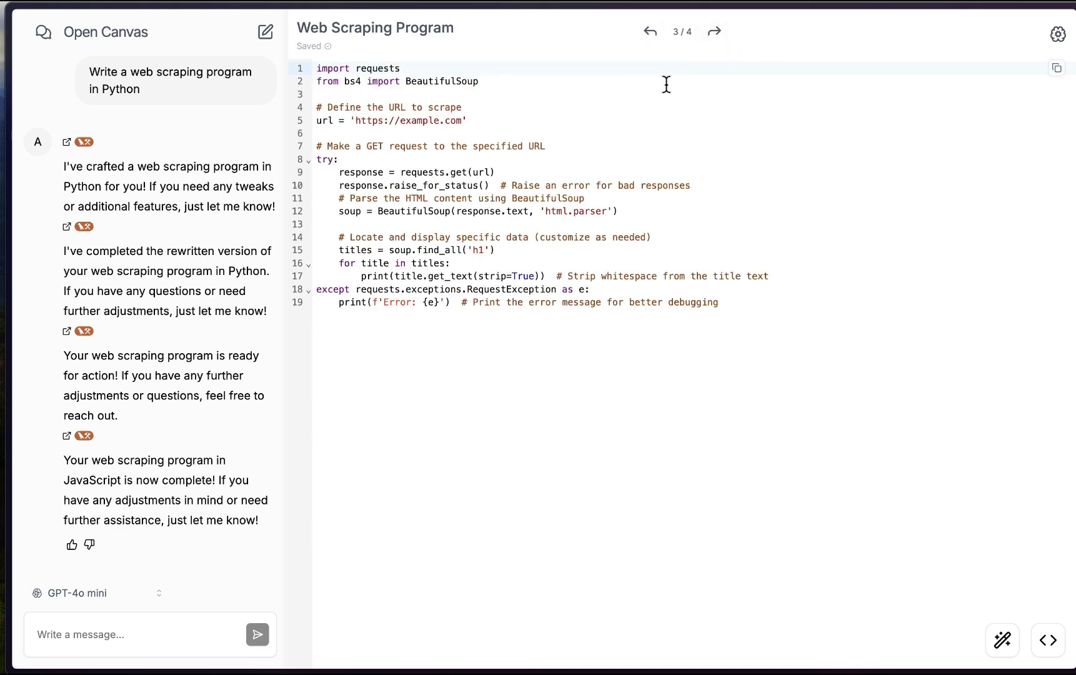
pyautogui.click(1048, 641)
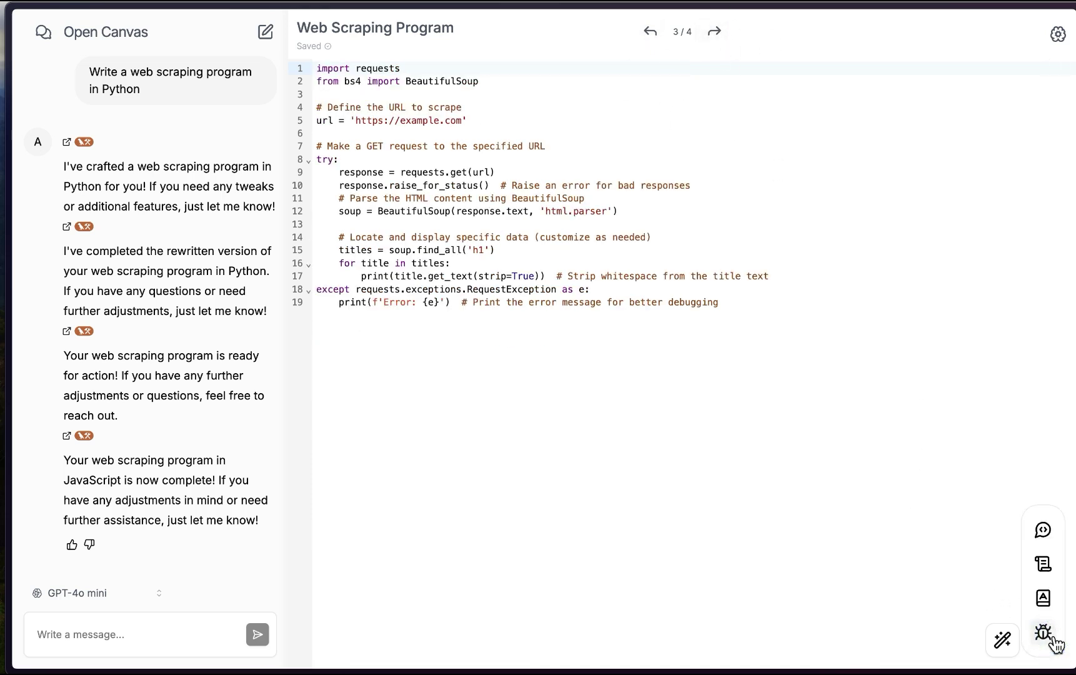
pyautogui.click(1041, 564)
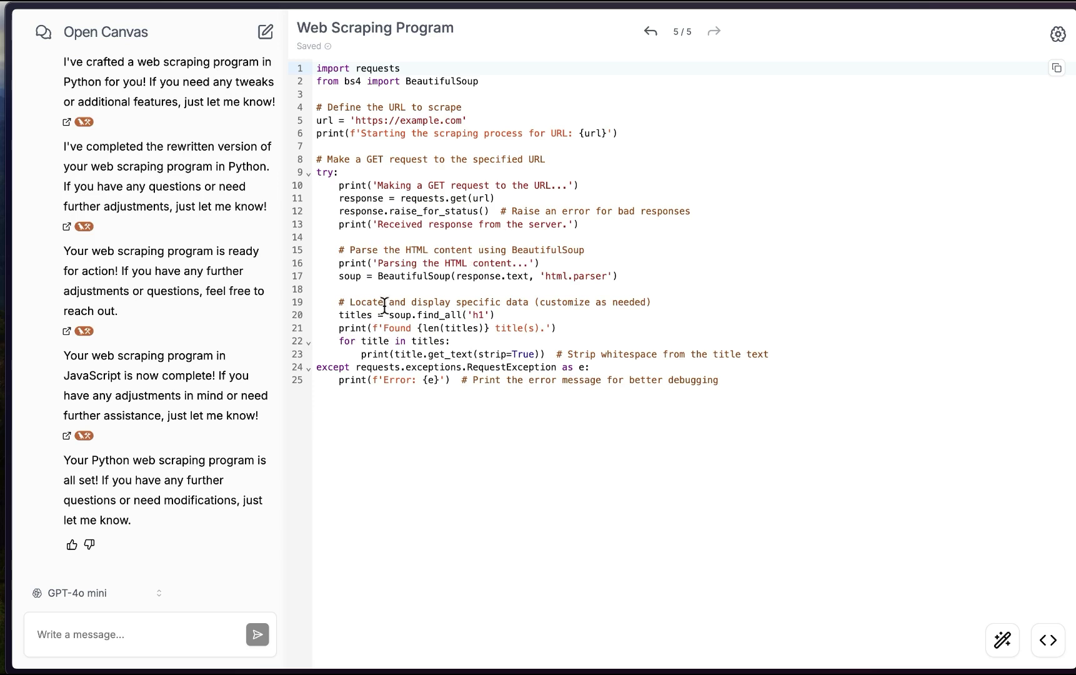
# - Ask the assistant in the chat to "use logging for logs" in the program
pyautogui.click(118, 633)
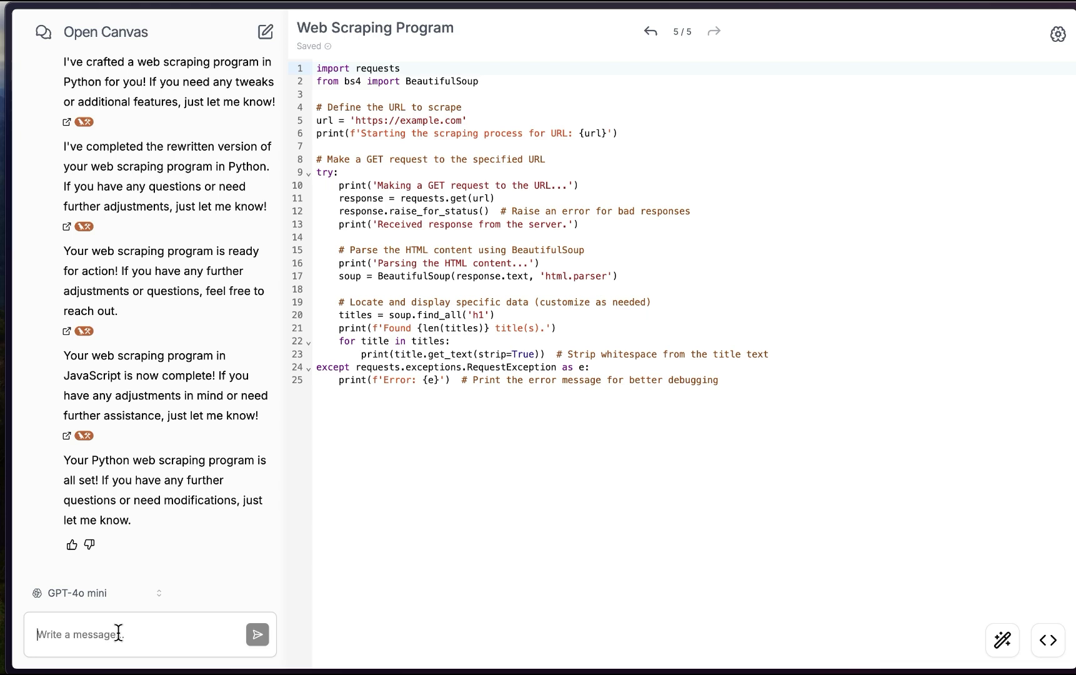
pyautogui.write('use lo')
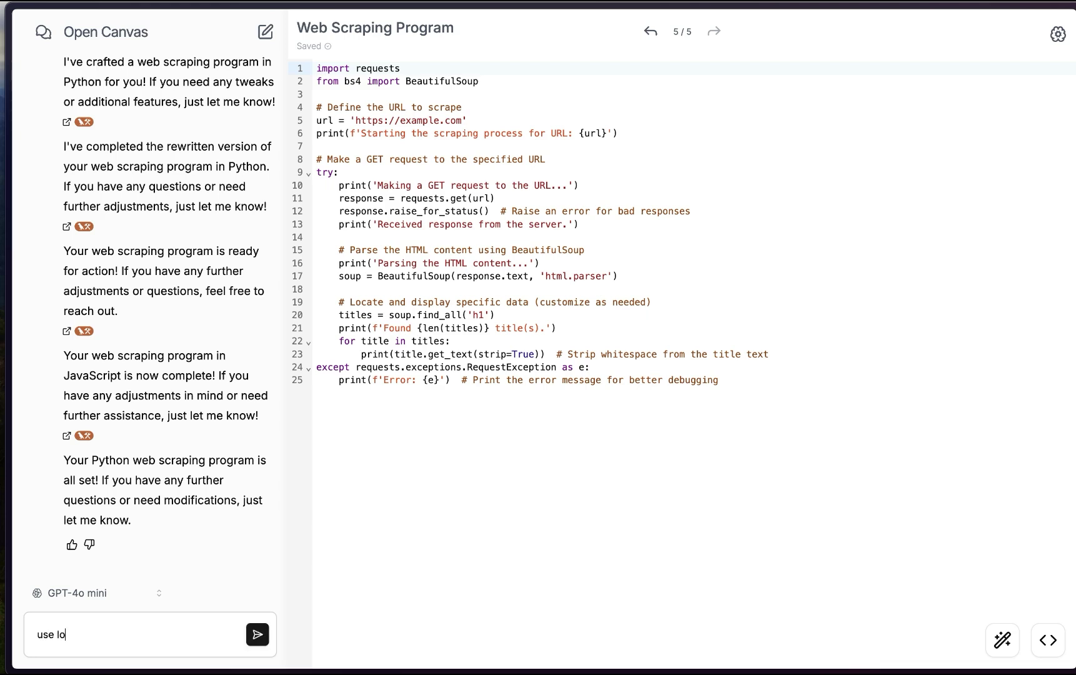
pyautogui.write('gging for logs')
pyautogui.press('Return')
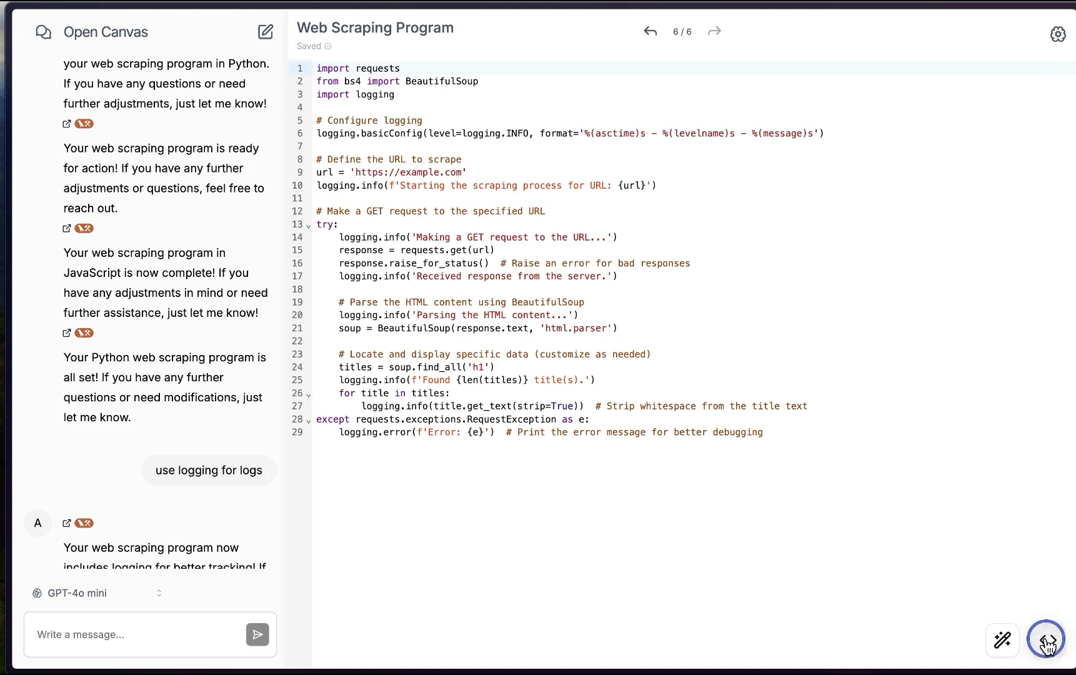
# - Add comments to the web scraping code and copy the commented code
pyautogui.moveTo(1044, 637)
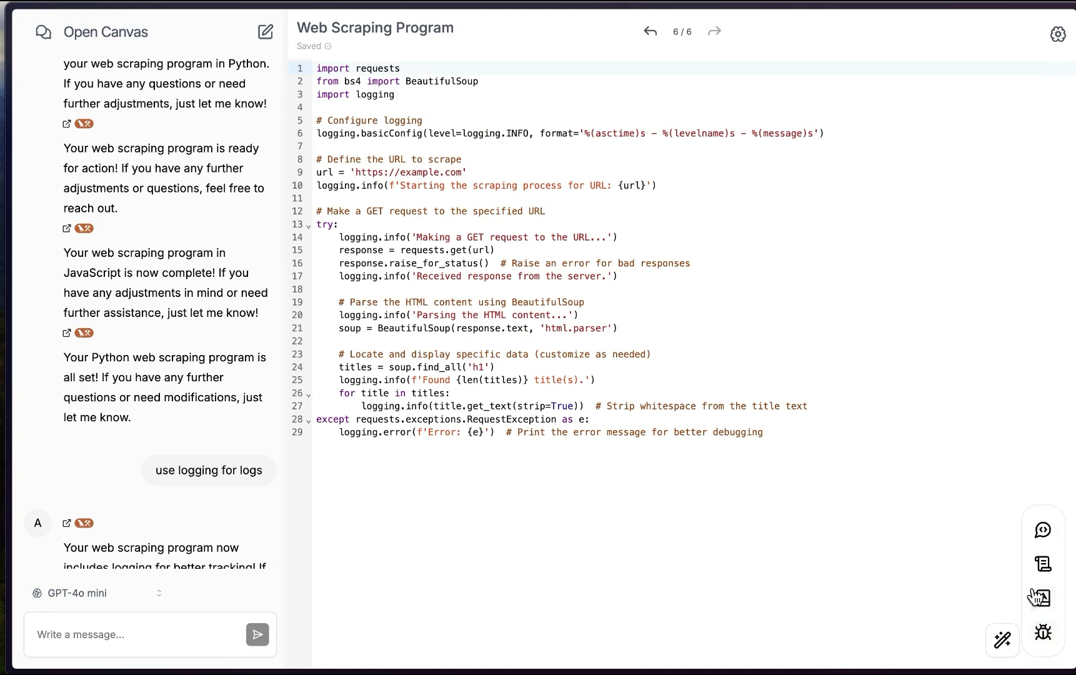
pyautogui.click(1042, 532)
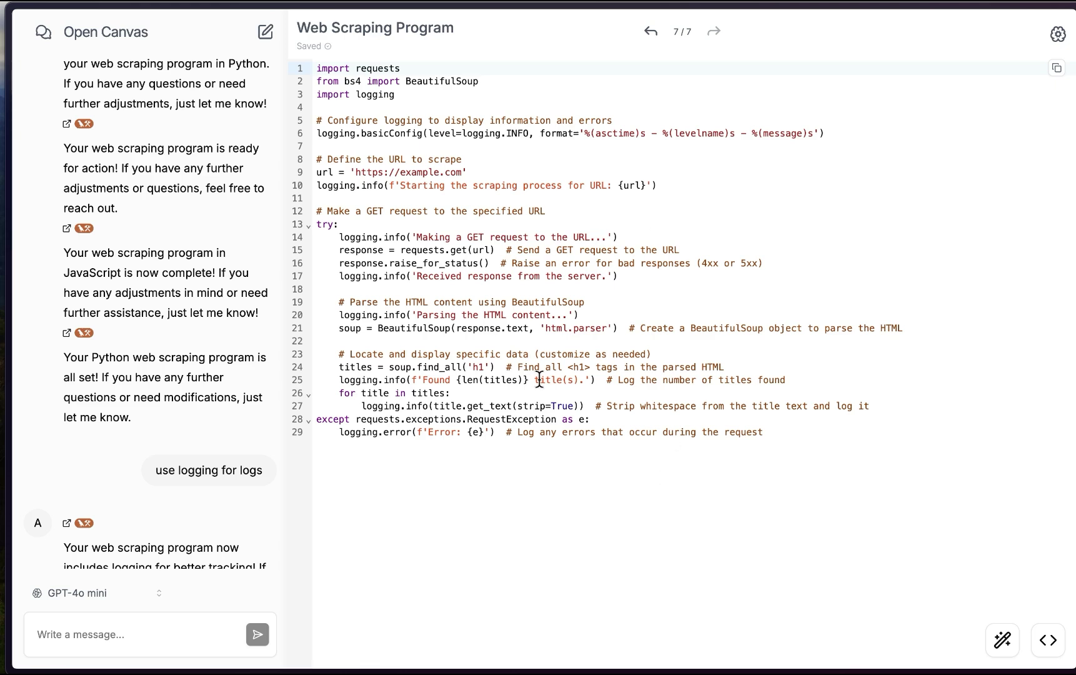
pyautogui.click(1056, 68)
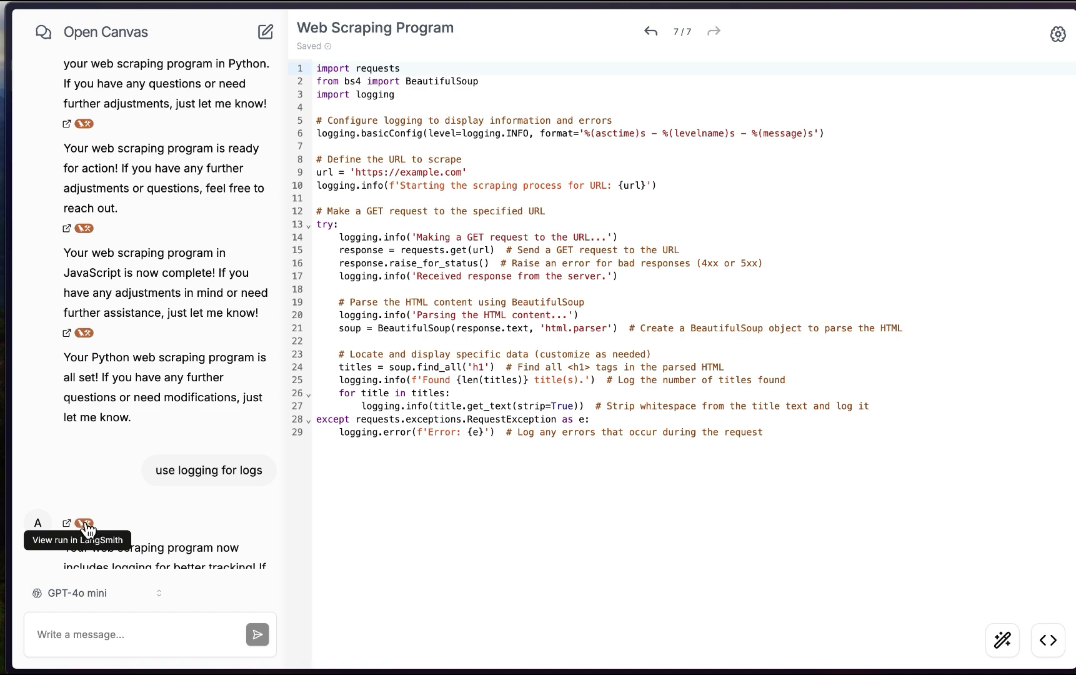
# - Open the LangSmith run for the "use logging for logs" request and examine its input, feedback and metadata
pyautogui.click(85, 523)
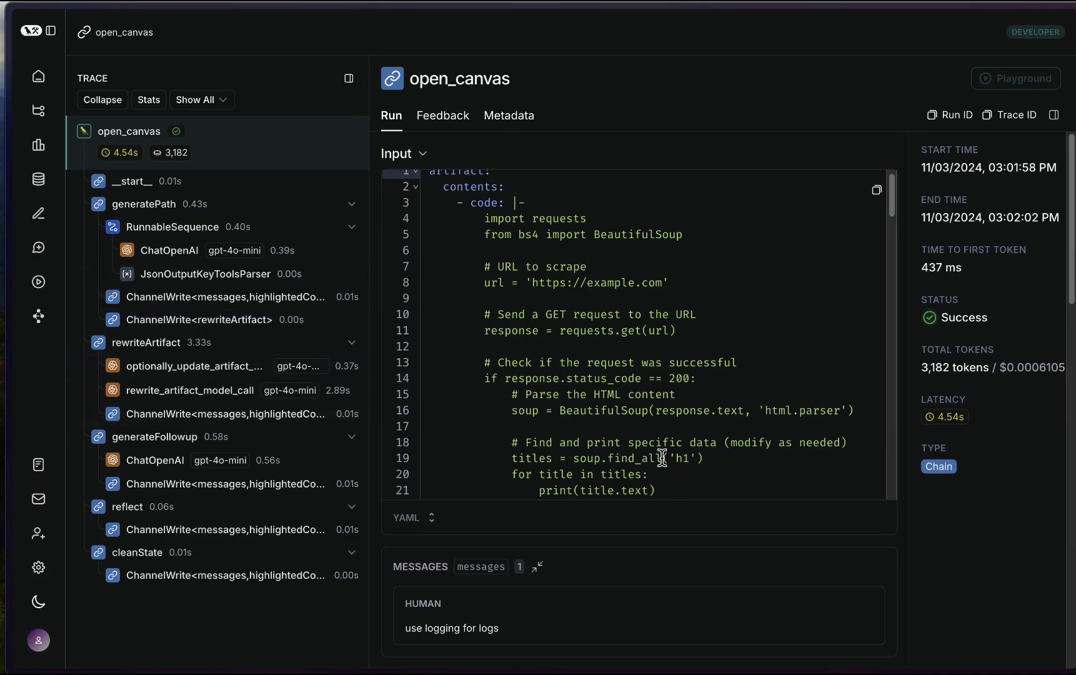
pyautogui.scroll(-15, 571, 374)
pyautogui.scroll(15, 580, 382)
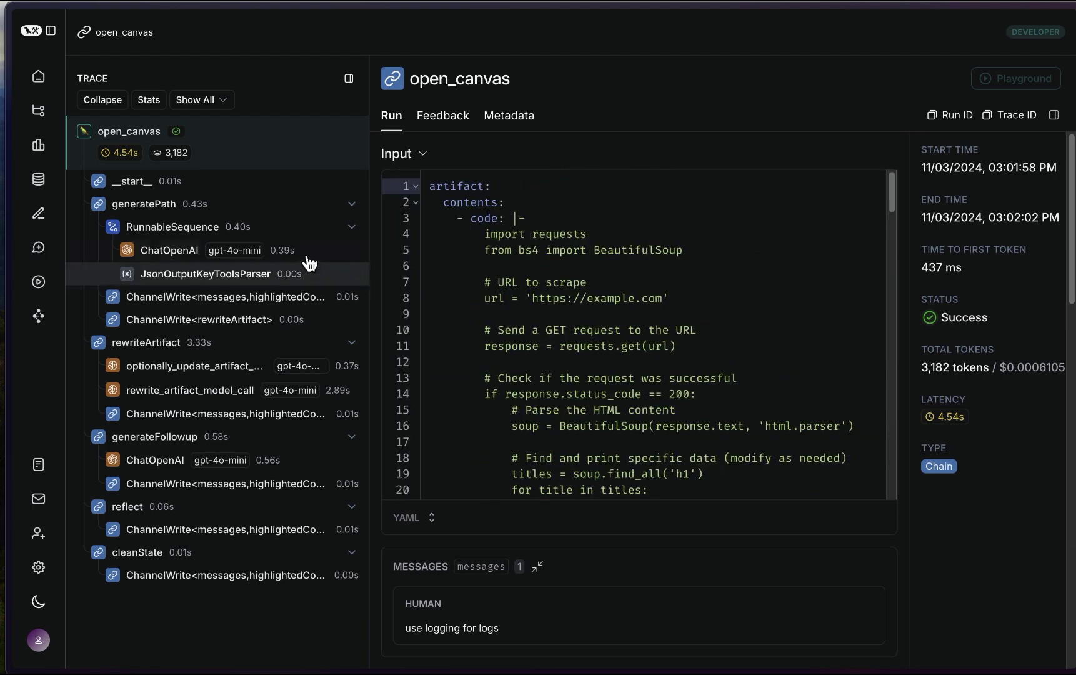
pyautogui.click(451, 122)
pyautogui.click(518, 123)
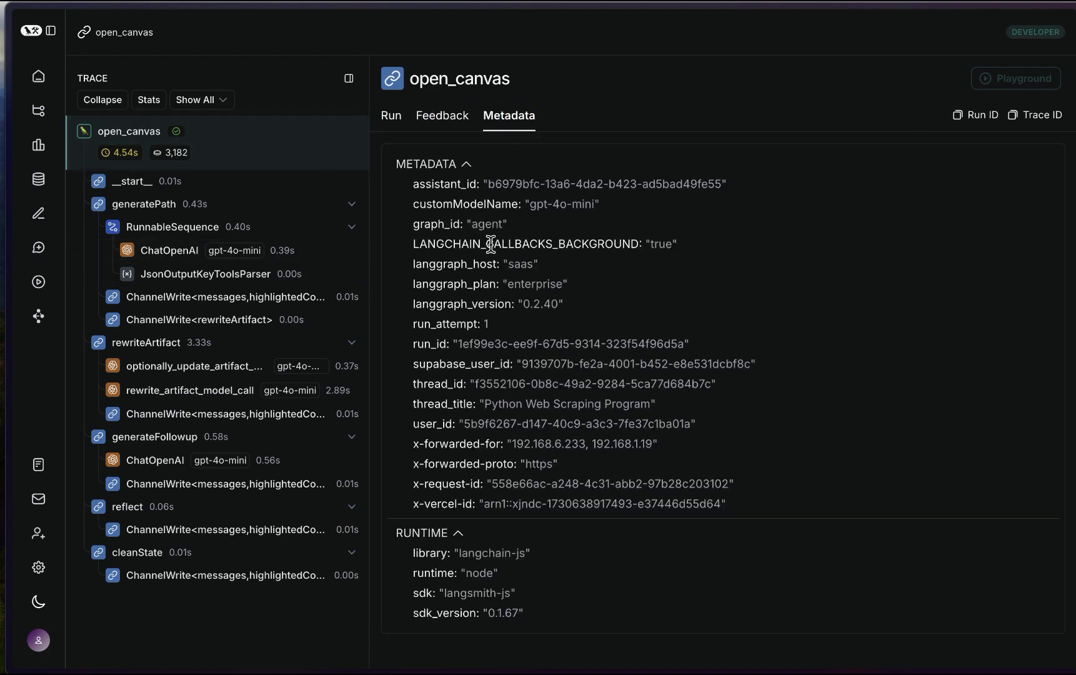
# - Close the LangSmith trace and start a new Open Canvas thread from the suggested prompt for drafting an email to a professor
pyautogui.press('super+s')
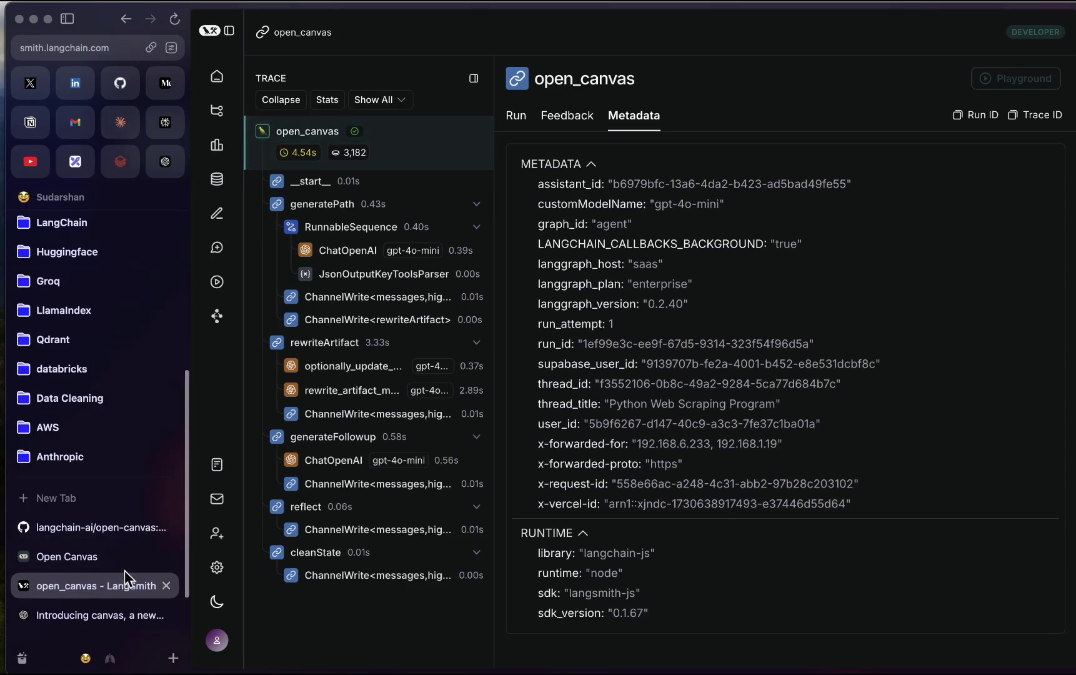
pyautogui.click(166, 586)
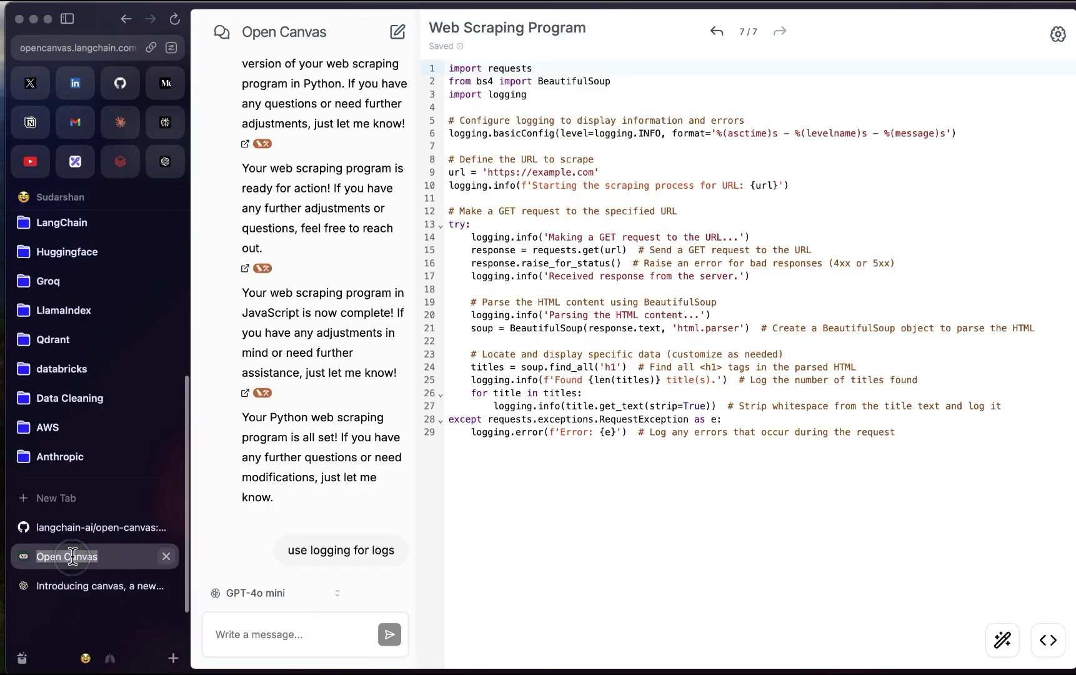
pyautogui.press('super+s')
pyautogui.click(536, 472)
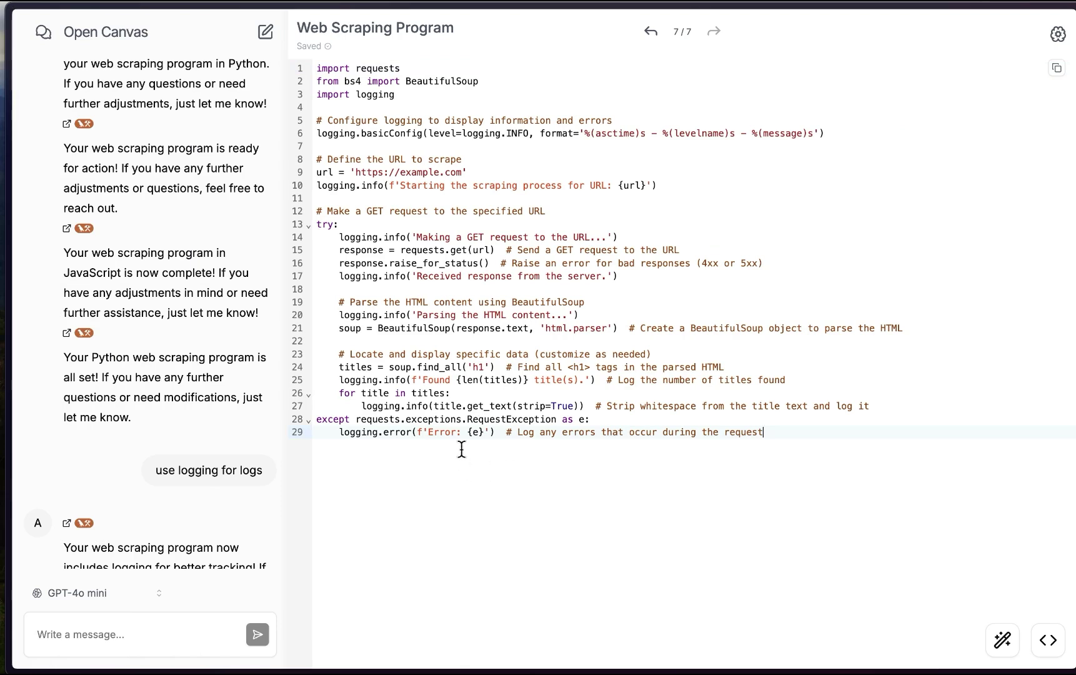
pyautogui.click(256, 38)
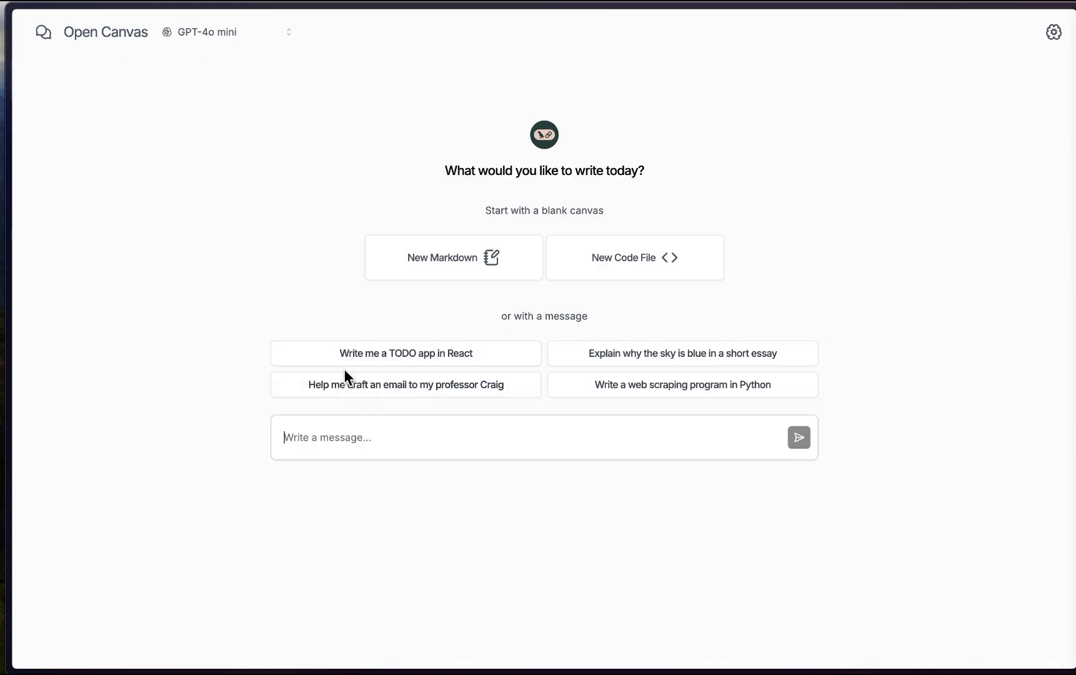
pyautogui.click(431, 386)
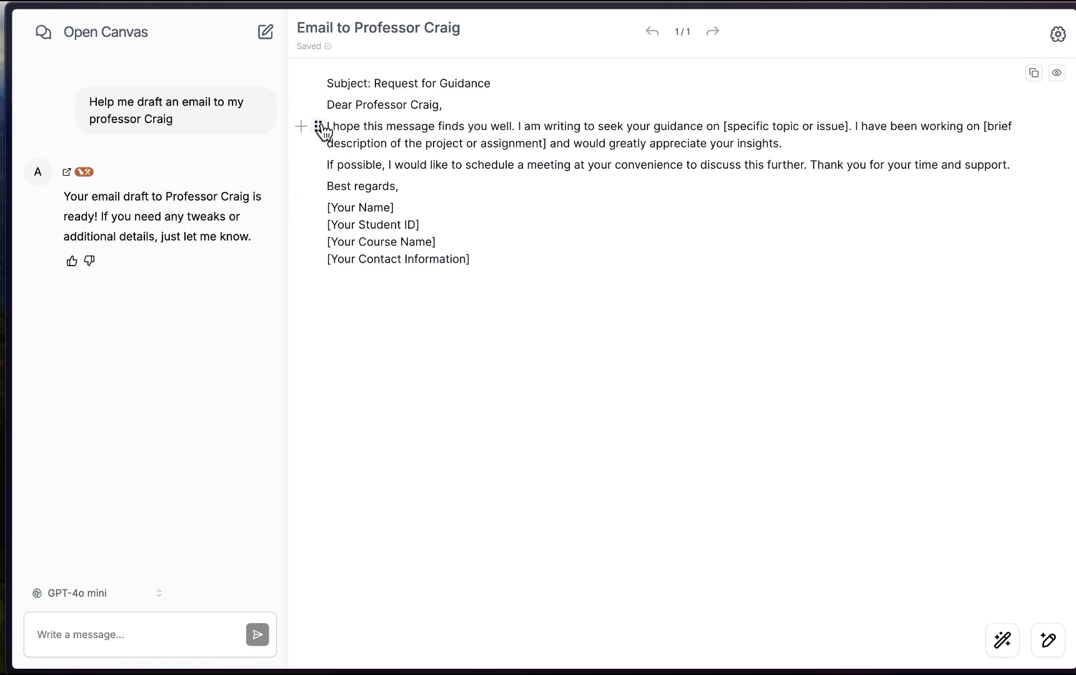
# - Move the "I hope this message finds you well" paragraph below the "If possible" paragraph and insert a Heading 1 reading "Hello" between them
pyautogui.moveTo(319, 126); pyautogui.dragTo(323, 169)
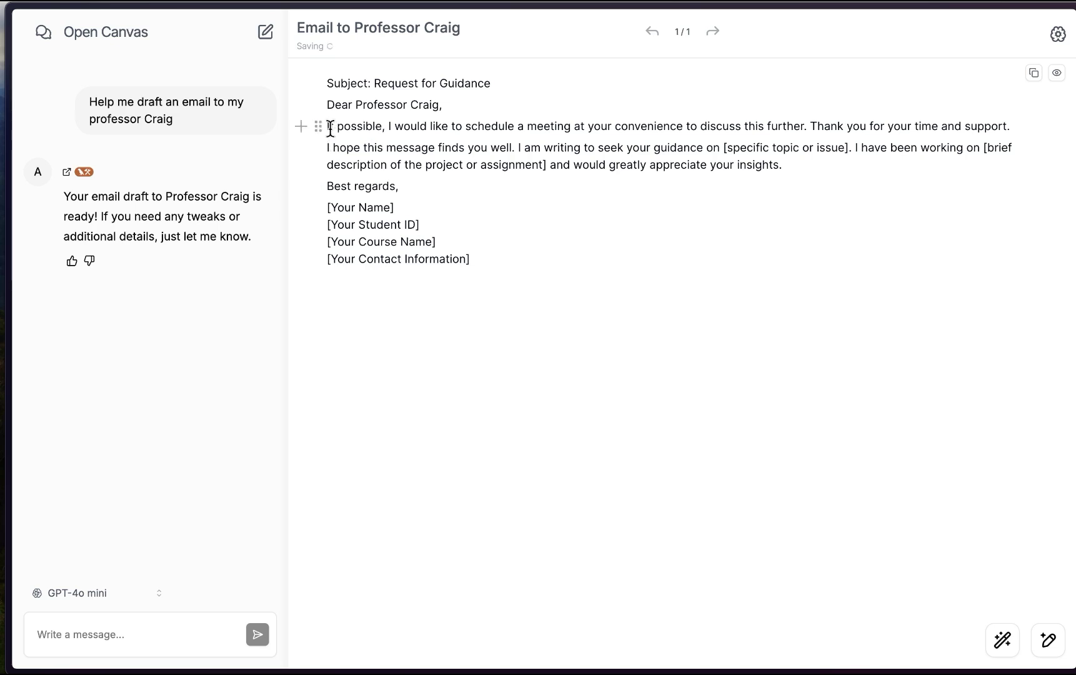
pyautogui.click(300, 126)
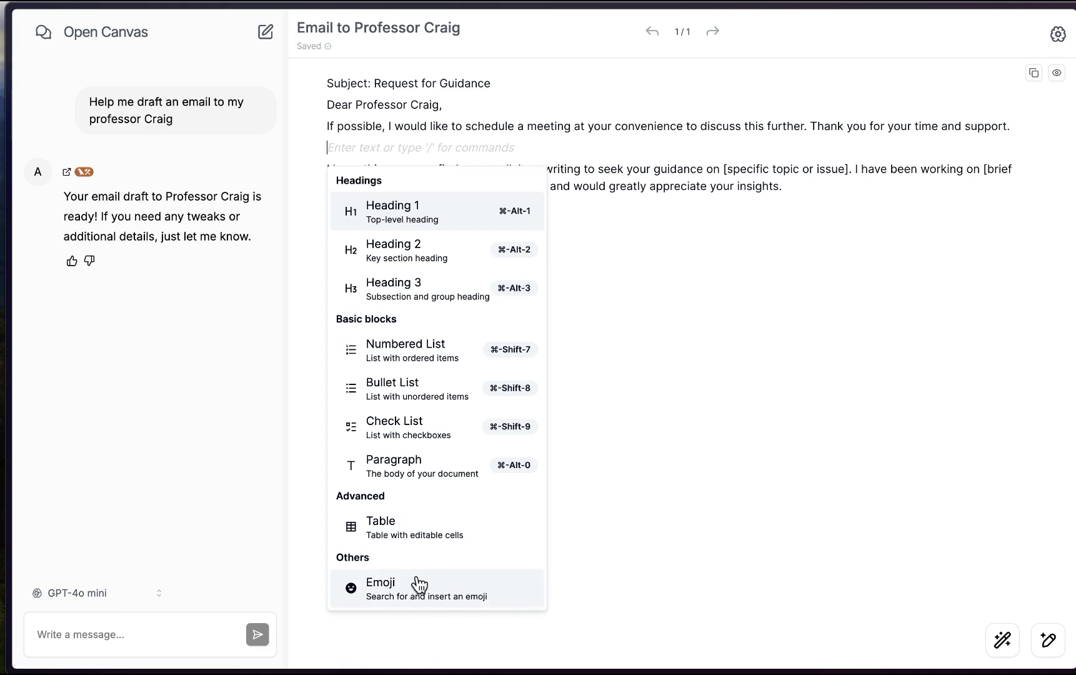
pyautogui.click(773, 281)
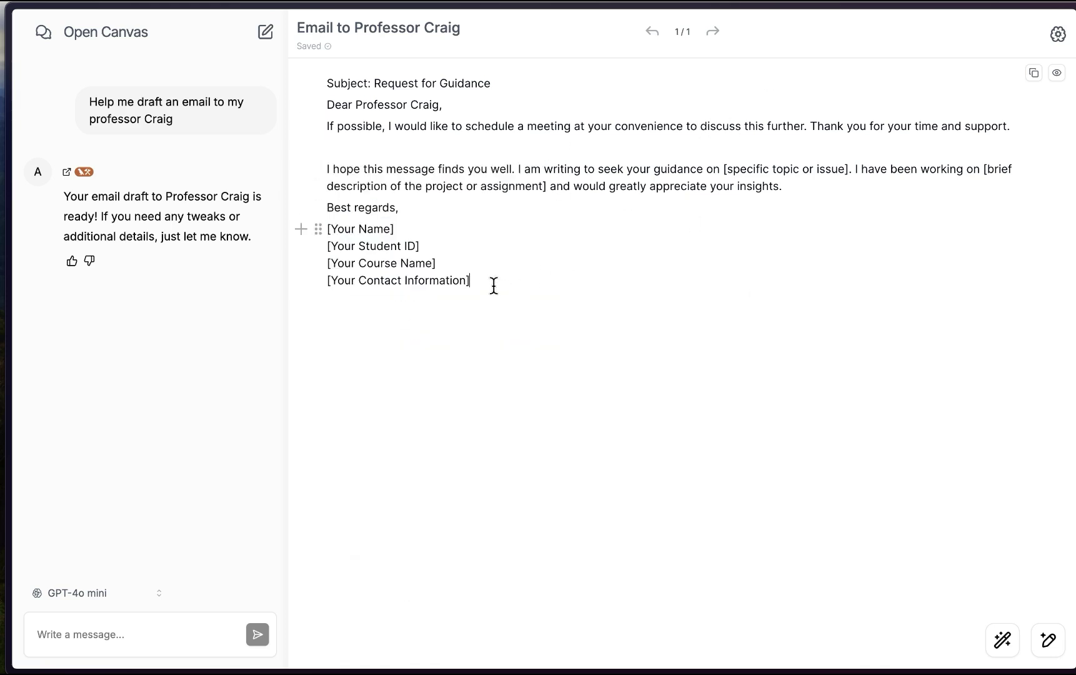
pyautogui.moveTo(493, 285); pyautogui.dragTo(305, 157)
pyautogui.click(338, 147)
pyautogui.click(302, 148)
pyautogui.click(372, 206)
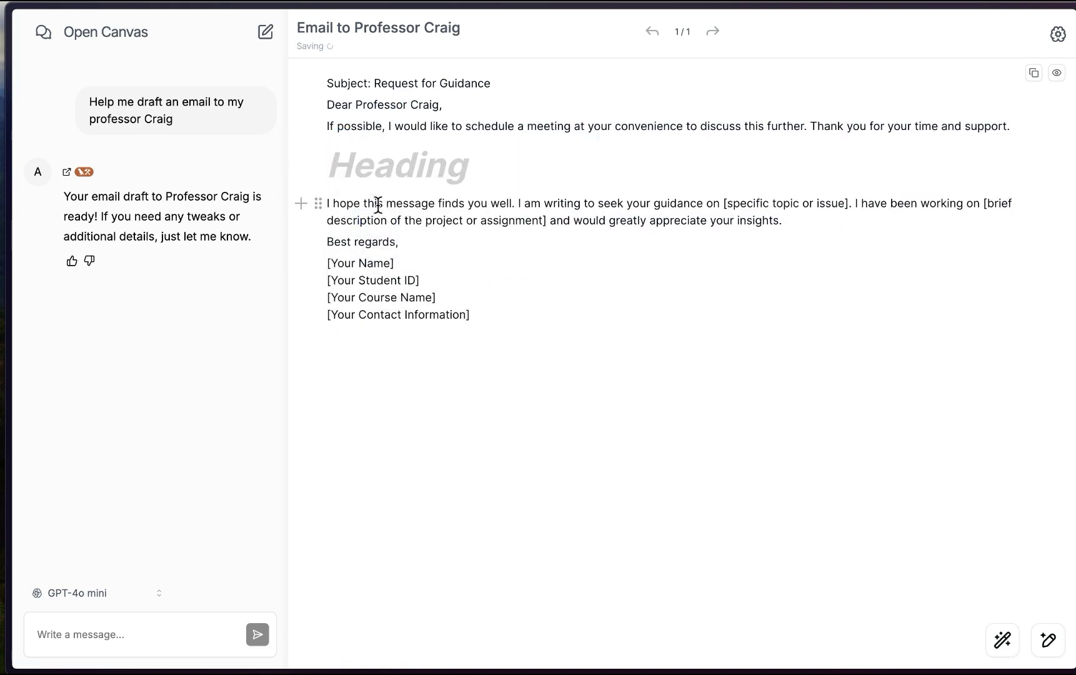
pyautogui.write('Hello')
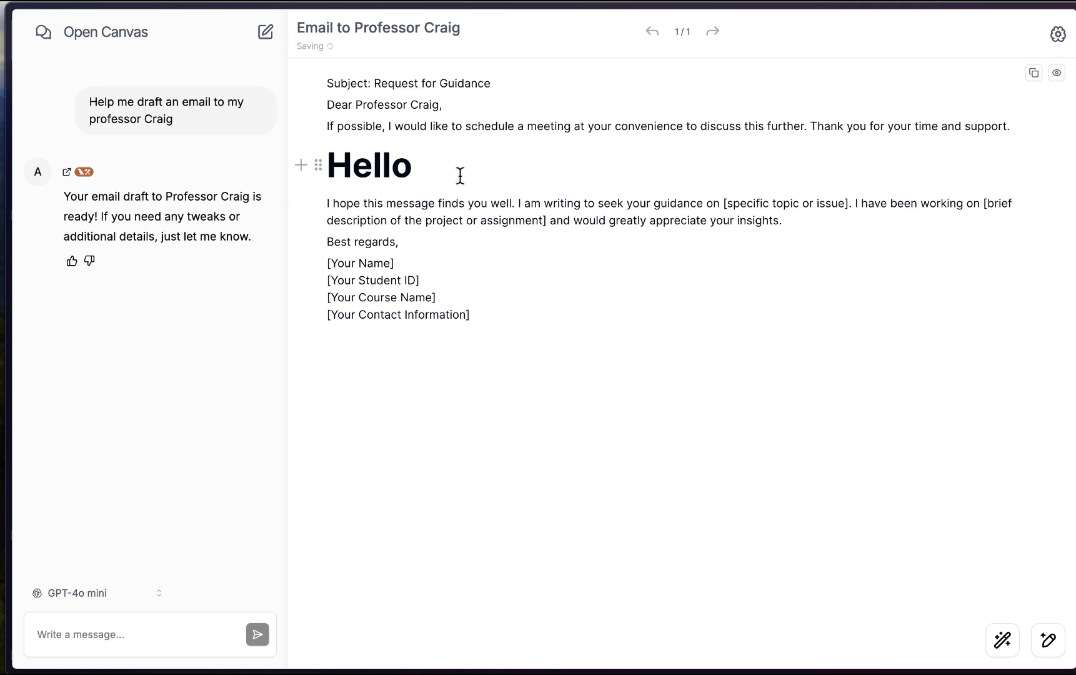
# - View the email's raw Markdown, highlight the "# Hello" line, and return to the rendered view
pyautogui.click(1056, 73)
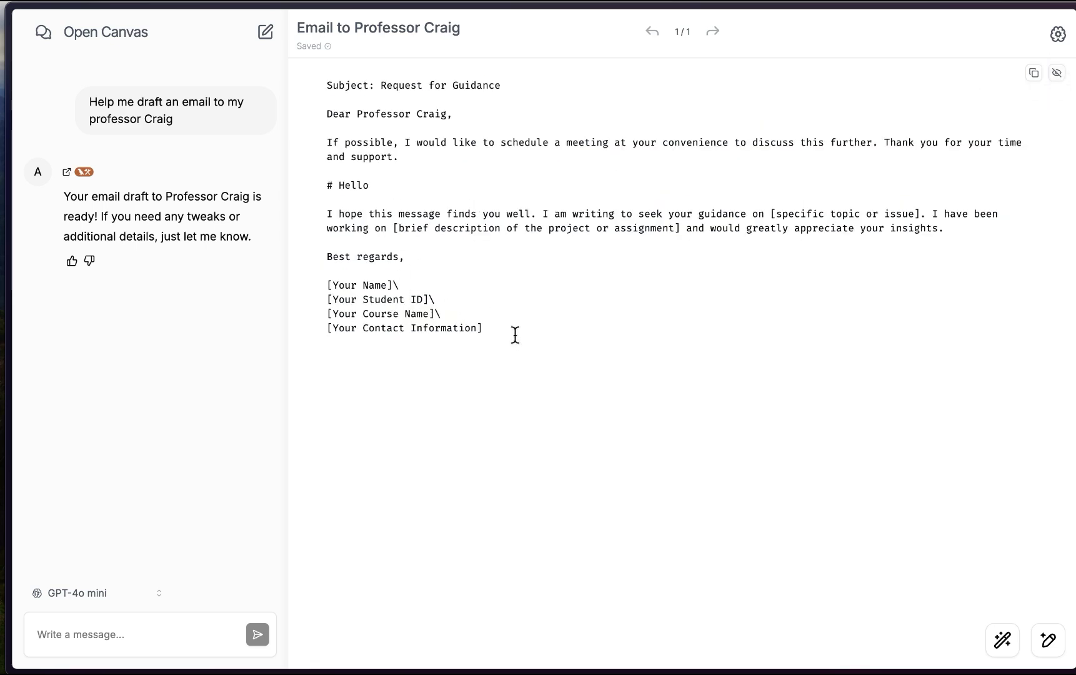
pyautogui.moveTo(373, 186); pyautogui.dragTo(312, 183)
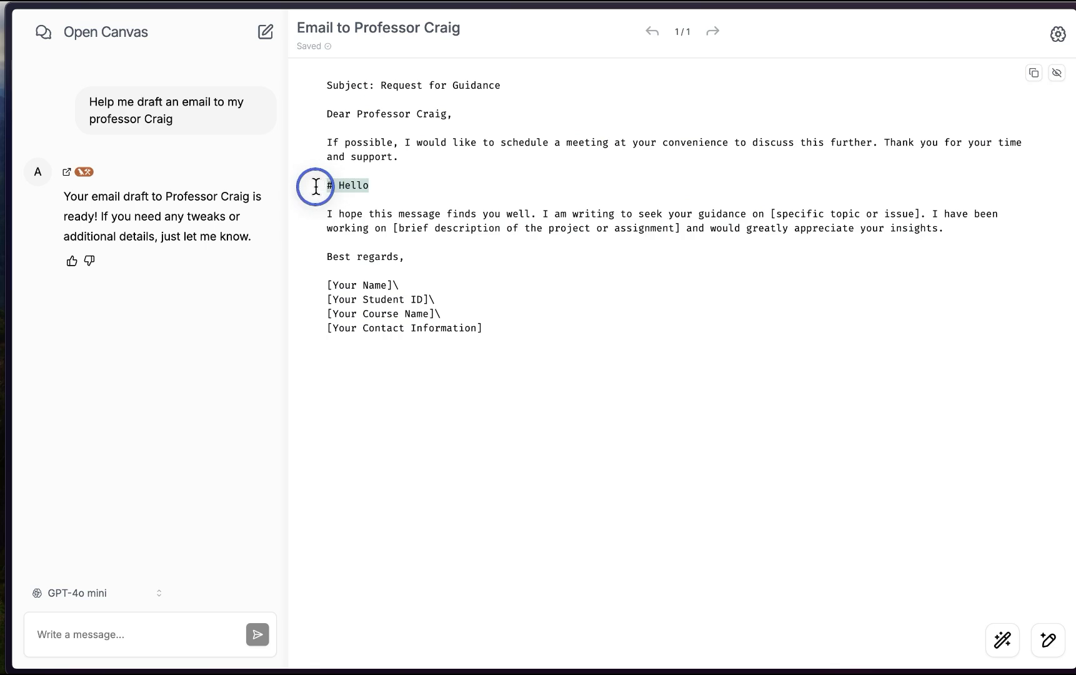
pyautogui.click(383, 186)
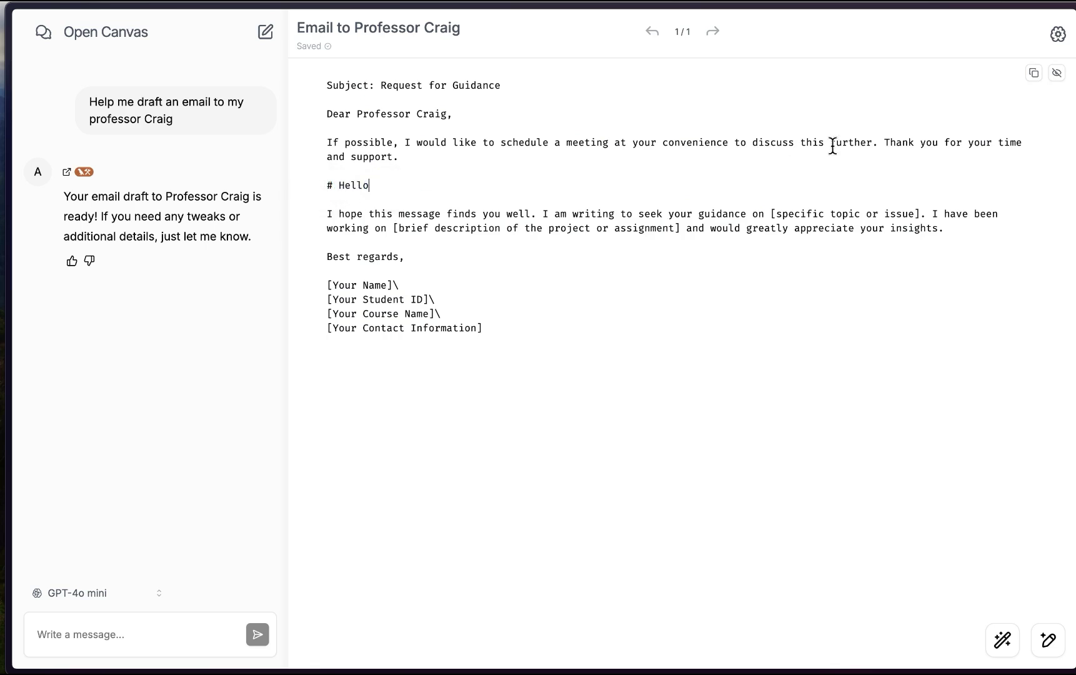
pyautogui.click(1055, 77)
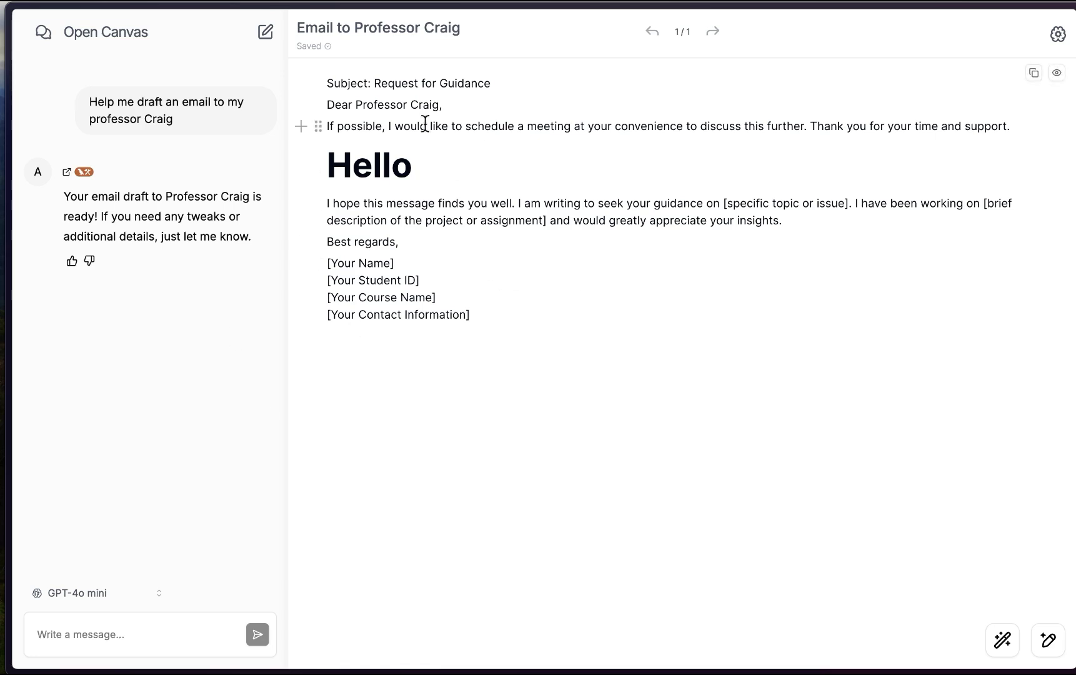
# - Give the email draft response positive feedback and look through the available models, keeping GPT-4o mini
pyautogui.click(72, 262)
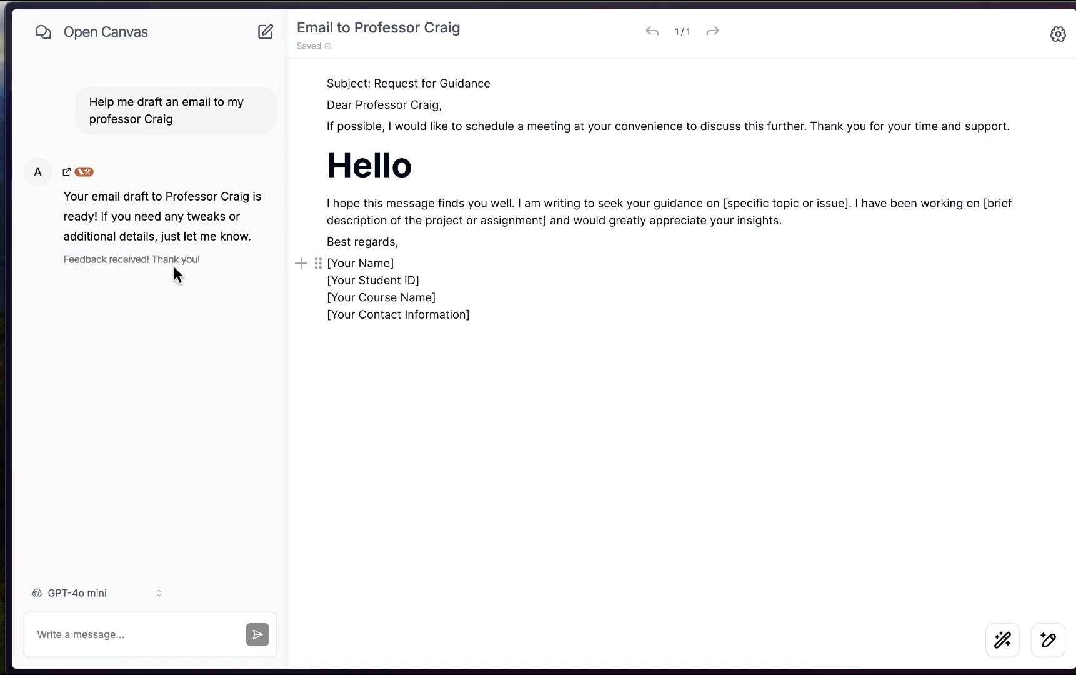
pyautogui.click(110, 594)
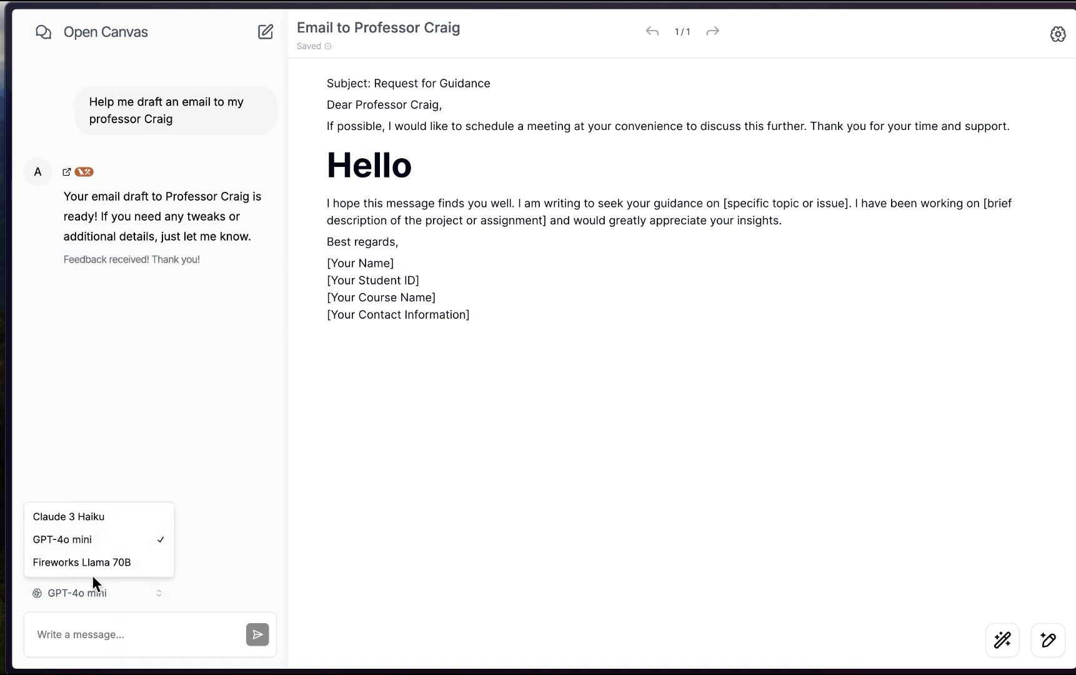
pyautogui.click(120, 630)
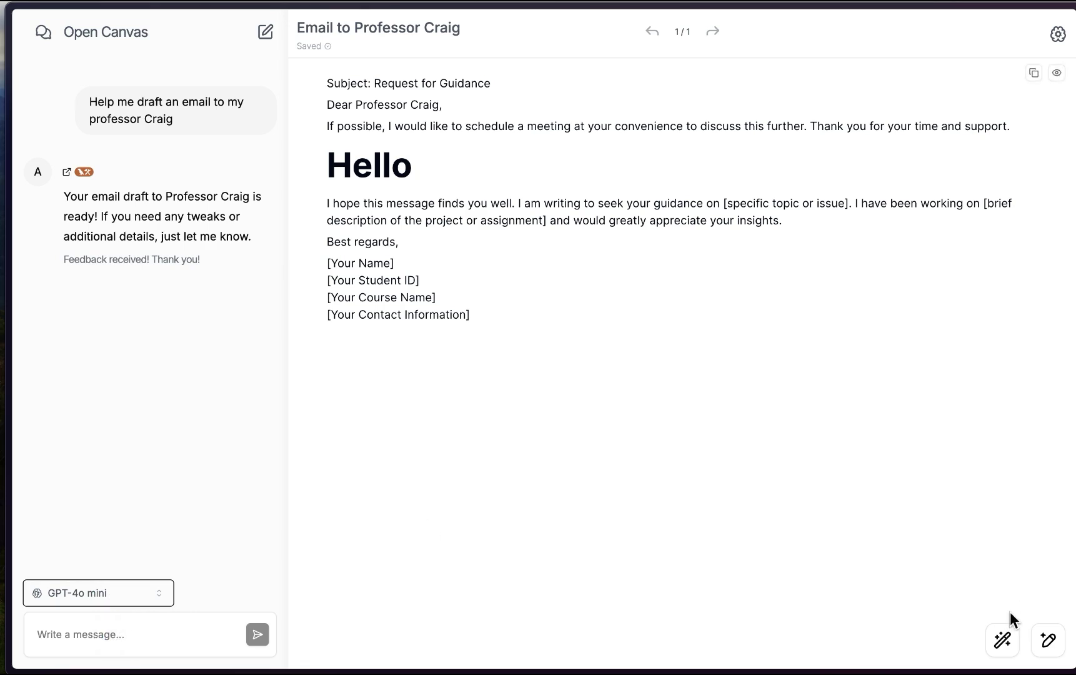
# - Run the "thank you message" custom quick action on the email and inspect both thank-you lines
pyautogui.click(1004, 643)
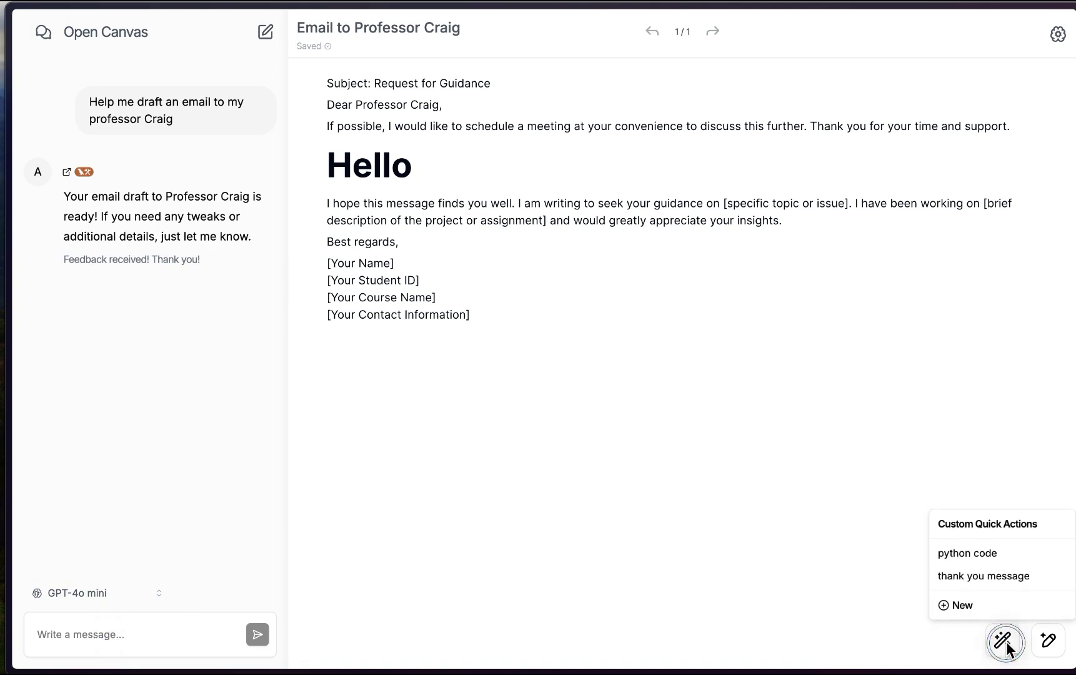
pyautogui.click(983, 574)
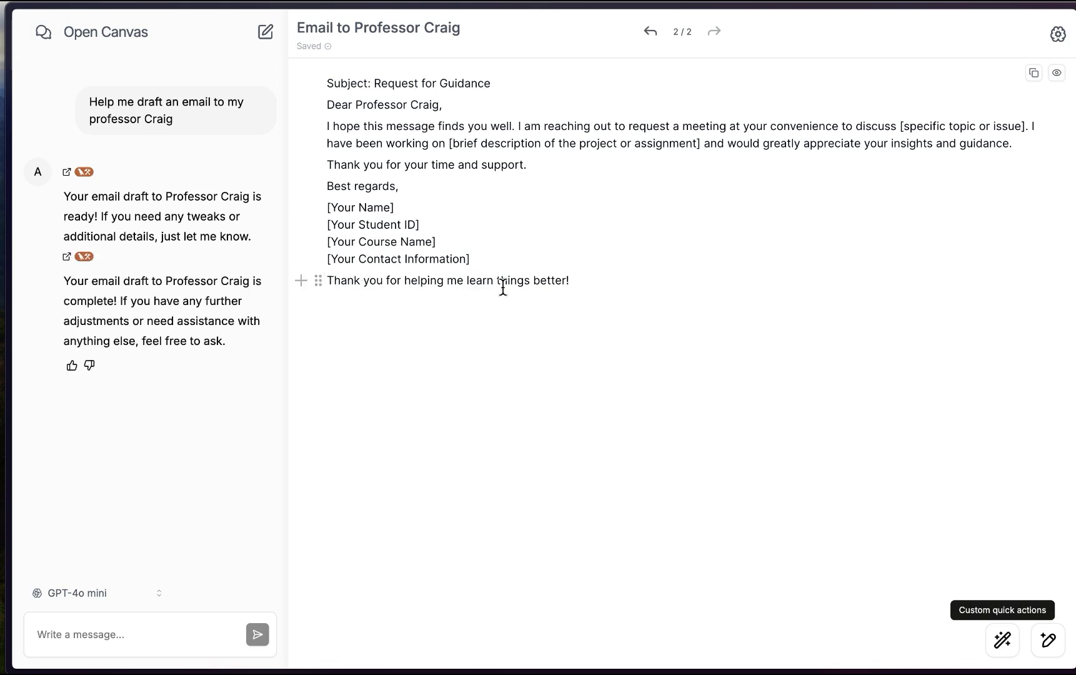
pyautogui.moveTo(570, 280); pyautogui.dragTo(334, 280)
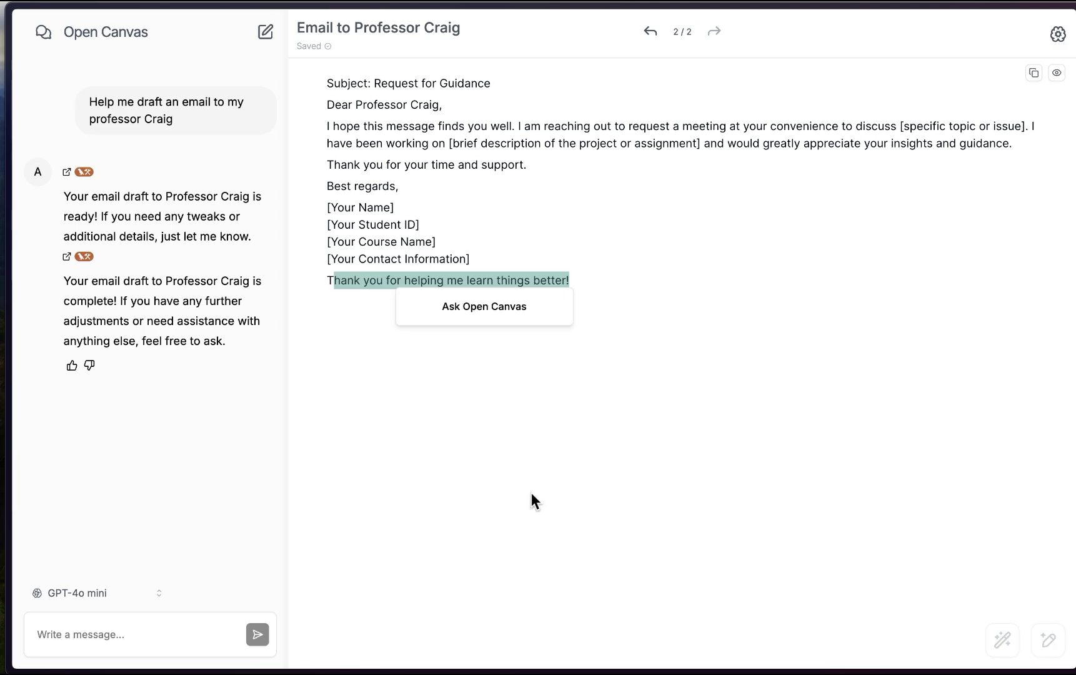
pyautogui.click(630, 367)
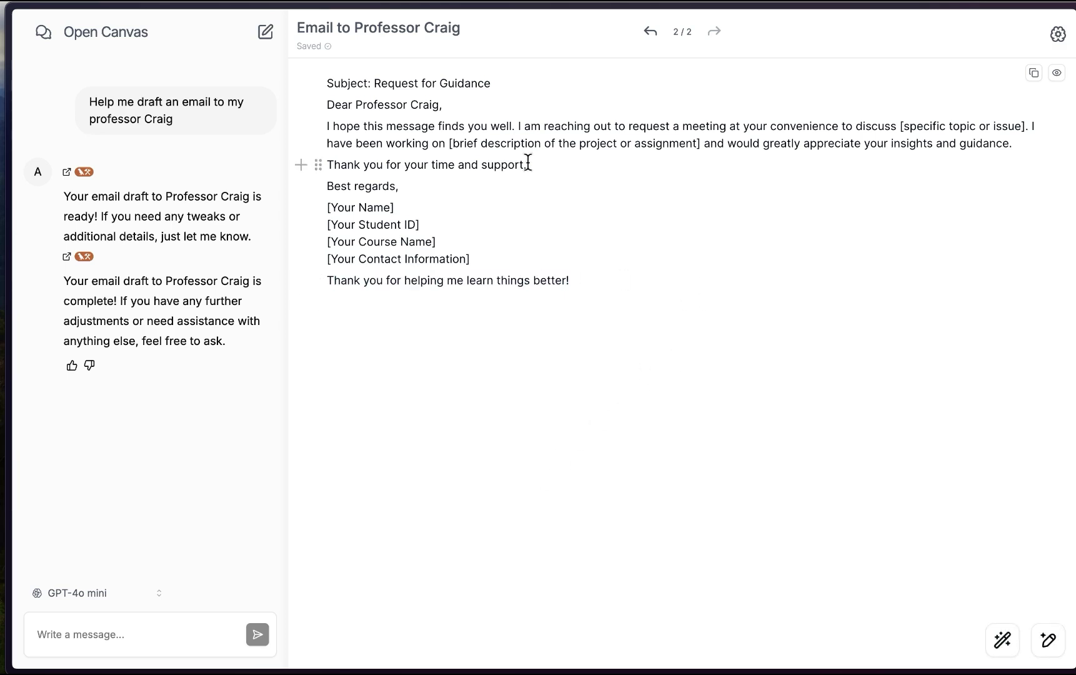
pyautogui.moveTo(532, 164); pyautogui.dragTo(334, 164)
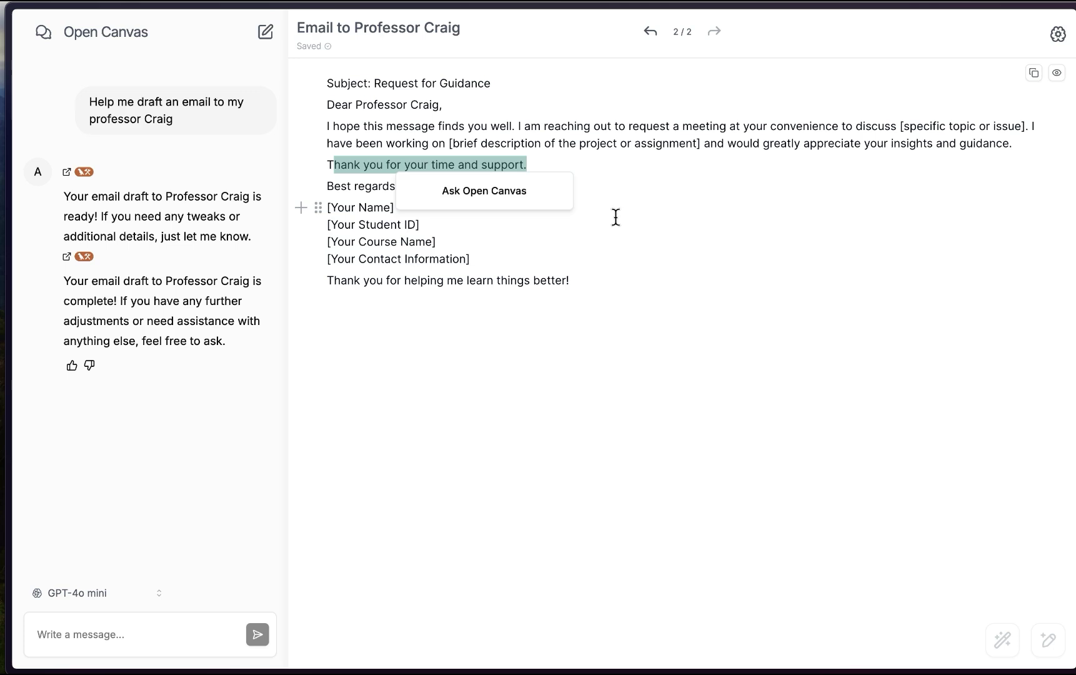
pyautogui.click(622, 301)
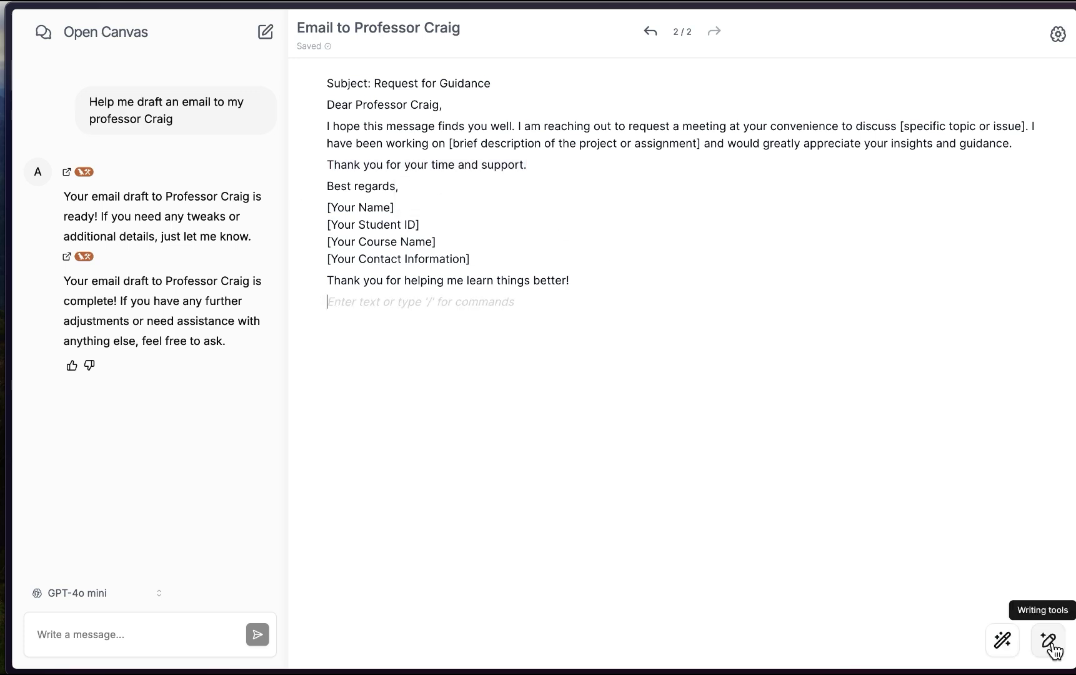
# - Add emojis throughout the email with the writing tools
pyautogui.click(1052, 647)
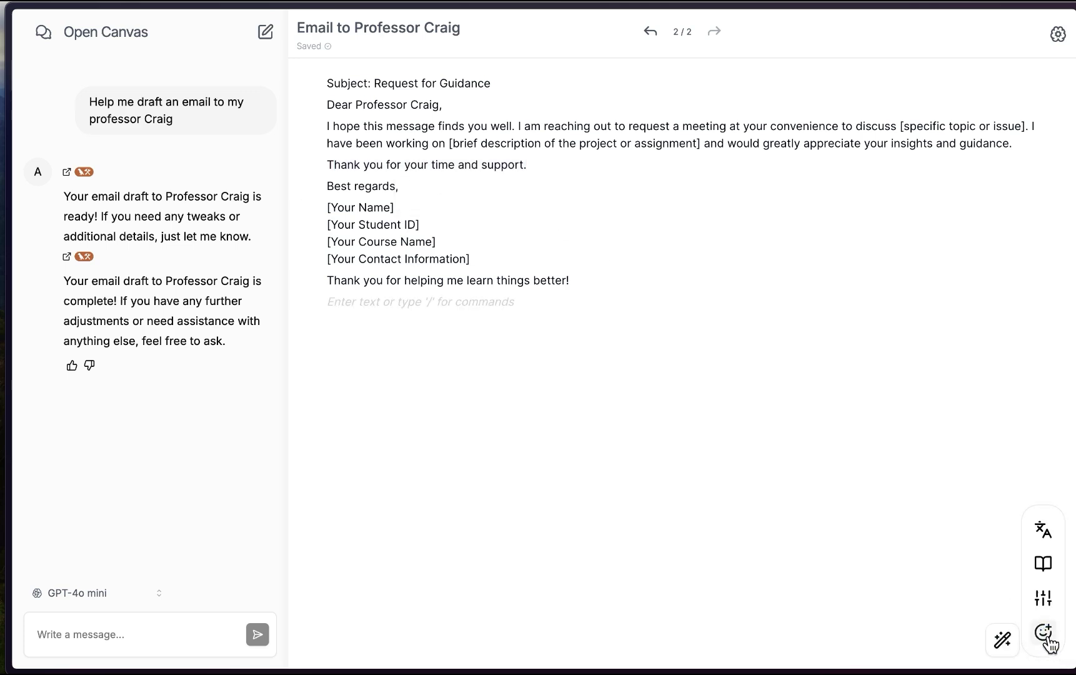
pyautogui.click(1043, 634)
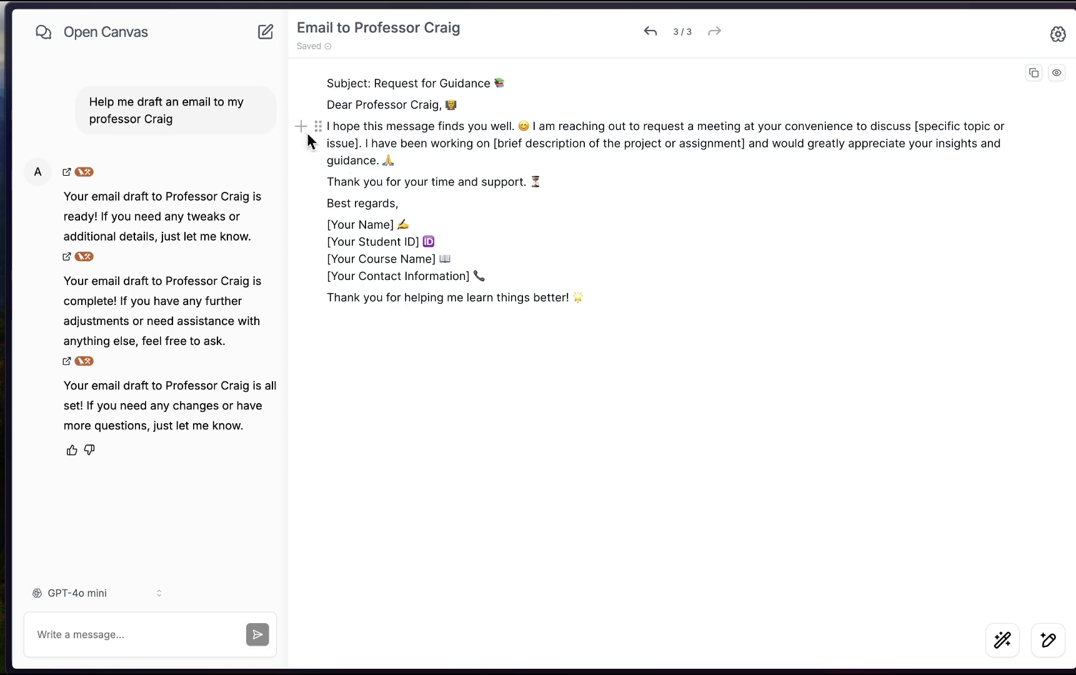
# - Browse the emoji picker in a new block below the email's opening paragraph and close it without choosing an emoji
pyautogui.click(300, 126)
pyautogui.click(403, 622)
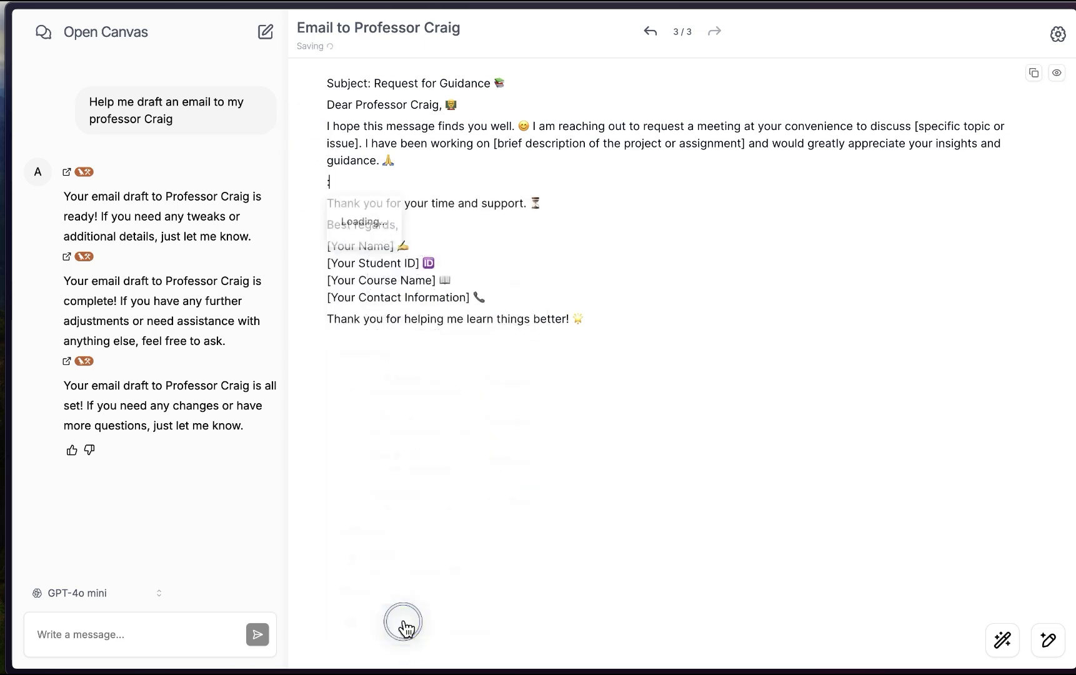
pyautogui.scroll(-15, 510, 431)
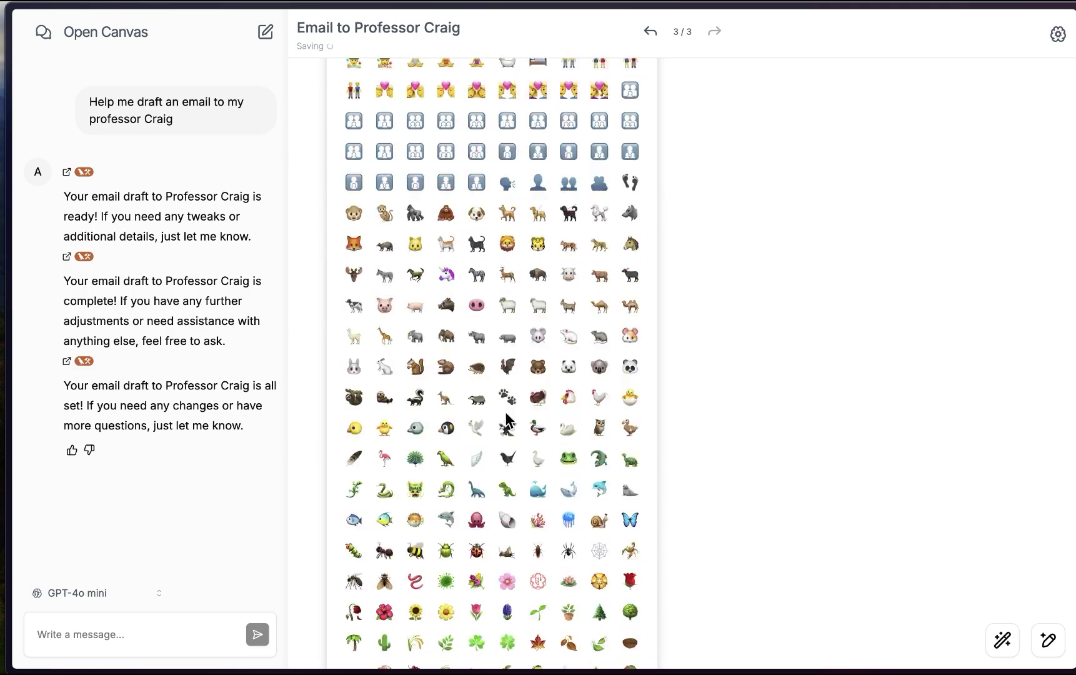
pyautogui.scroll(20, 509, 431)
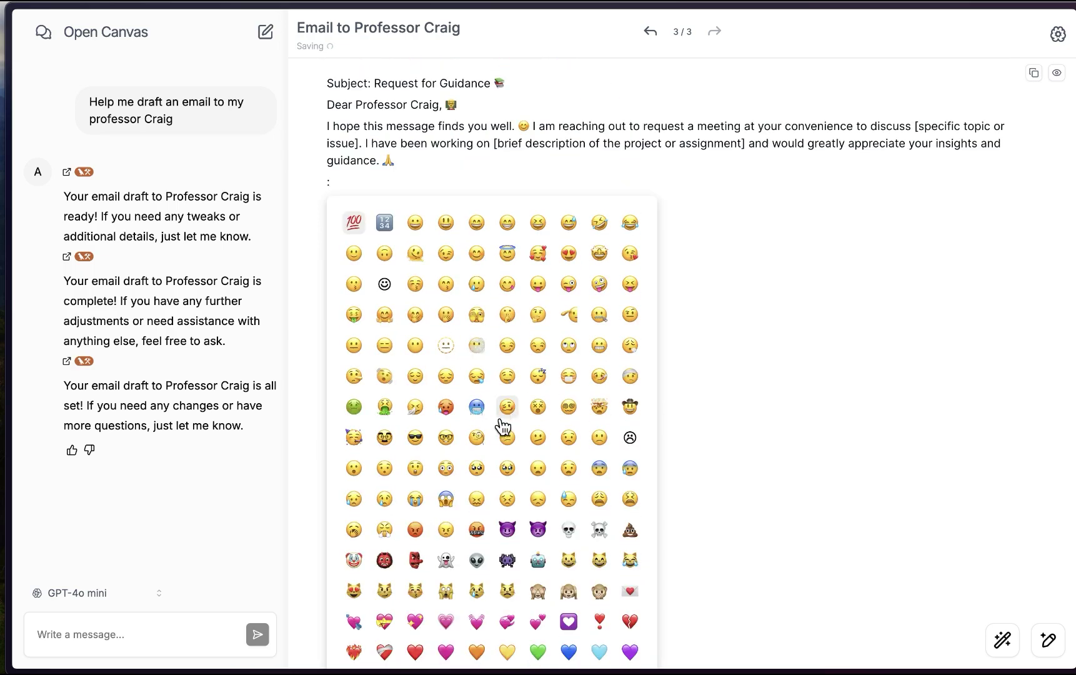
pyautogui.click(818, 369)
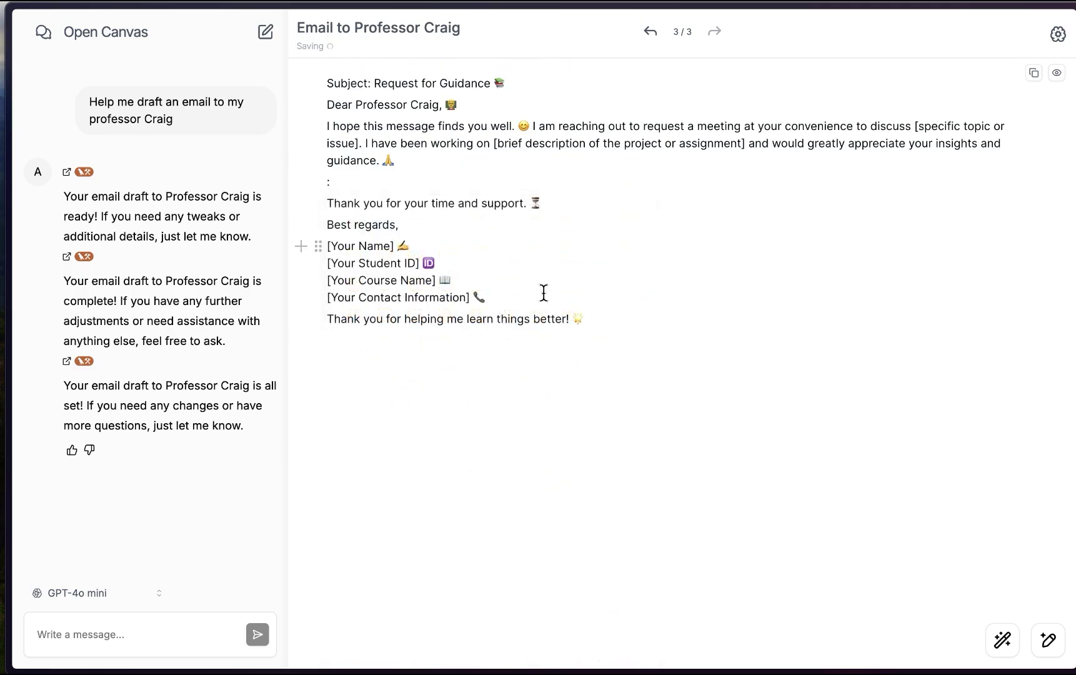
# - Lengthen the email considerably with the length adjustment of the writing tools
pyautogui.click(1049, 642)
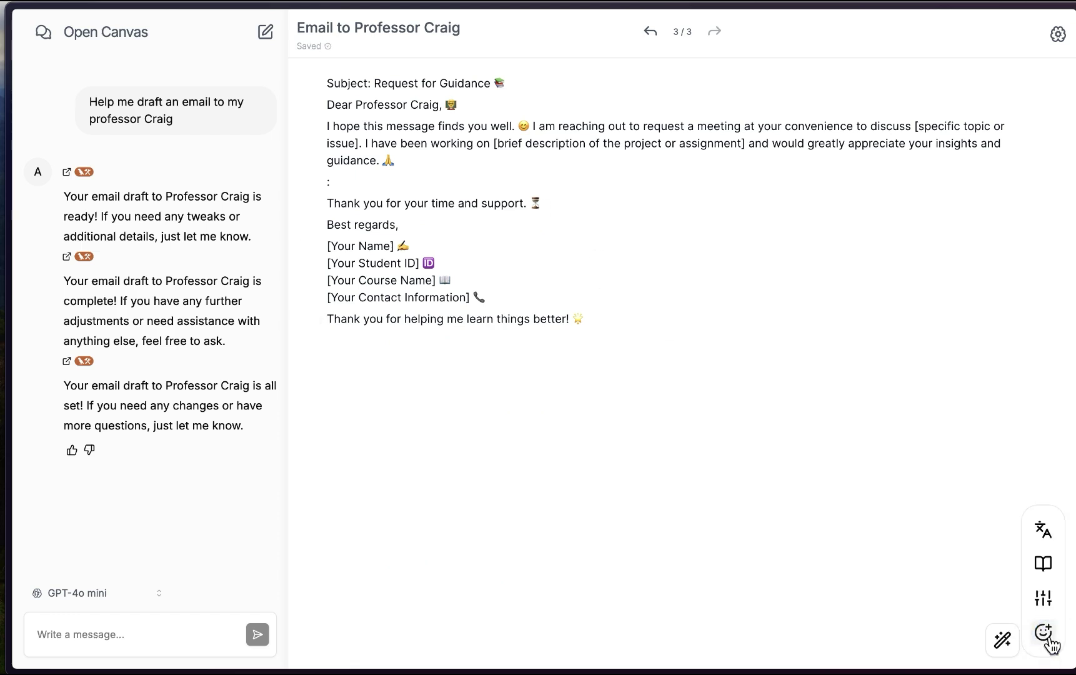
pyautogui.click(1043, 600)
pyautogui.moveTo(1036, 575); pyautogui.dragTo(1034, 518)
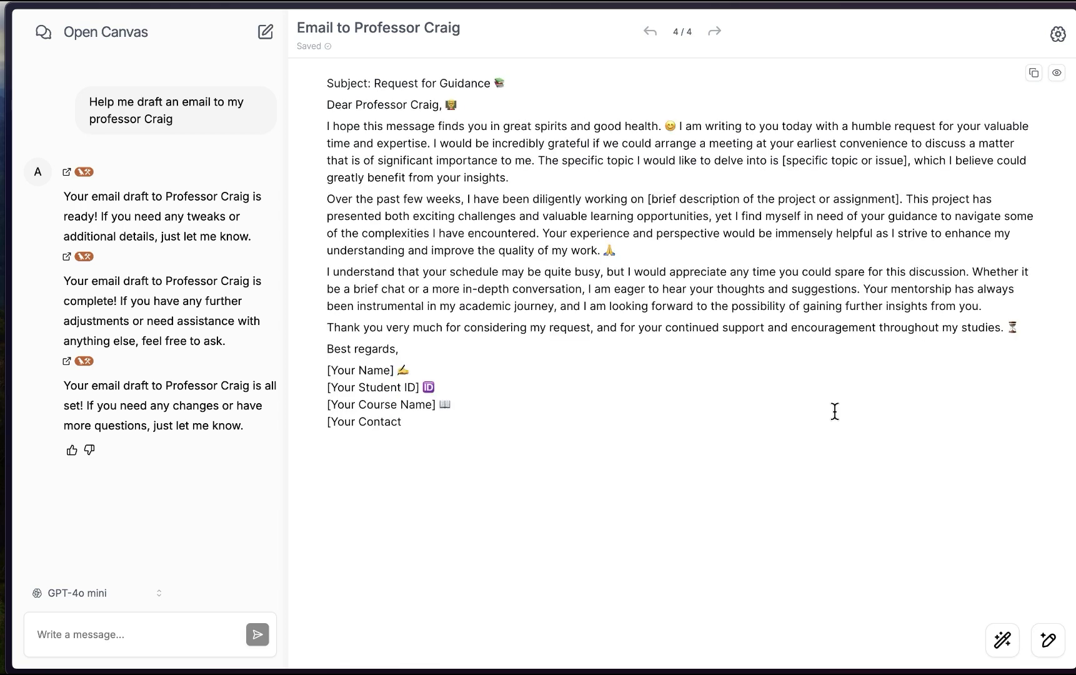
# - Rewrite the email in pirate language using the reading level options of the writing tools
pyautogui.click(1048, 640)
pyautogui.click(1043, 566)
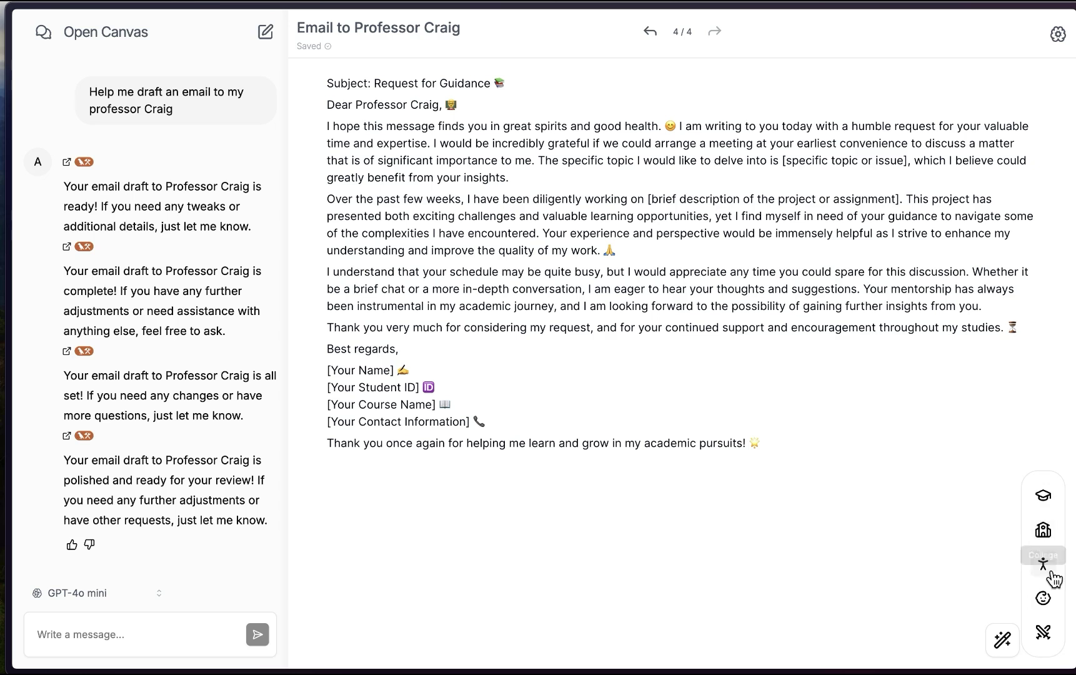
pyautogui.click(1045, 636)
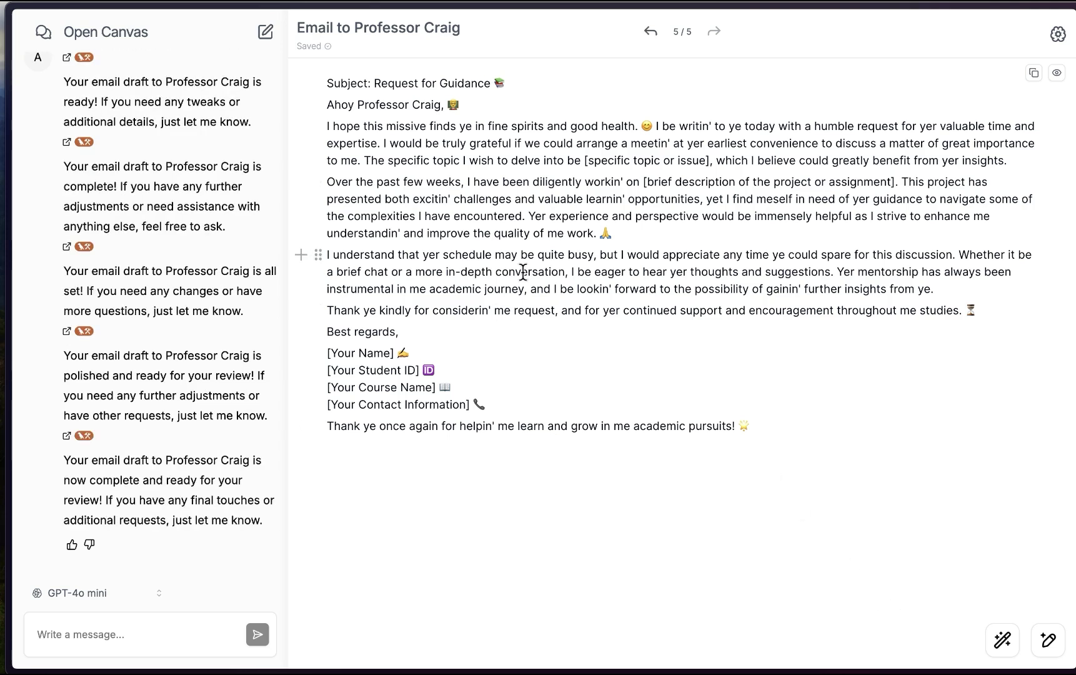
# - Translate the email into Hindi with the writing tools
pyautogui.click(1047, 639)
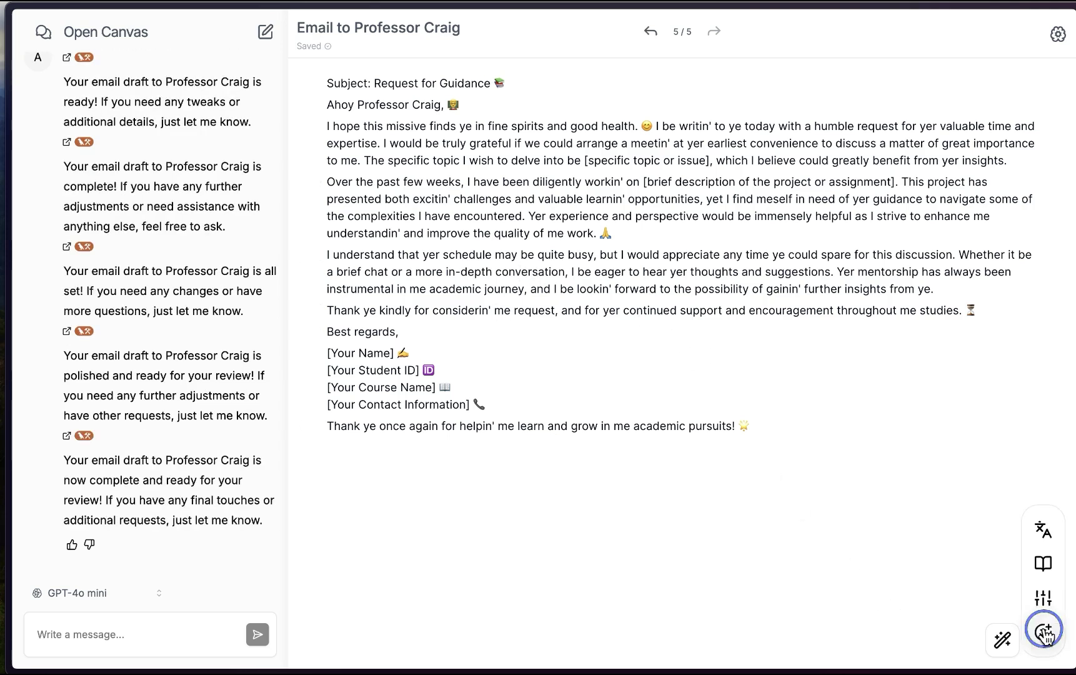
pyautogui.click(1043, 534)
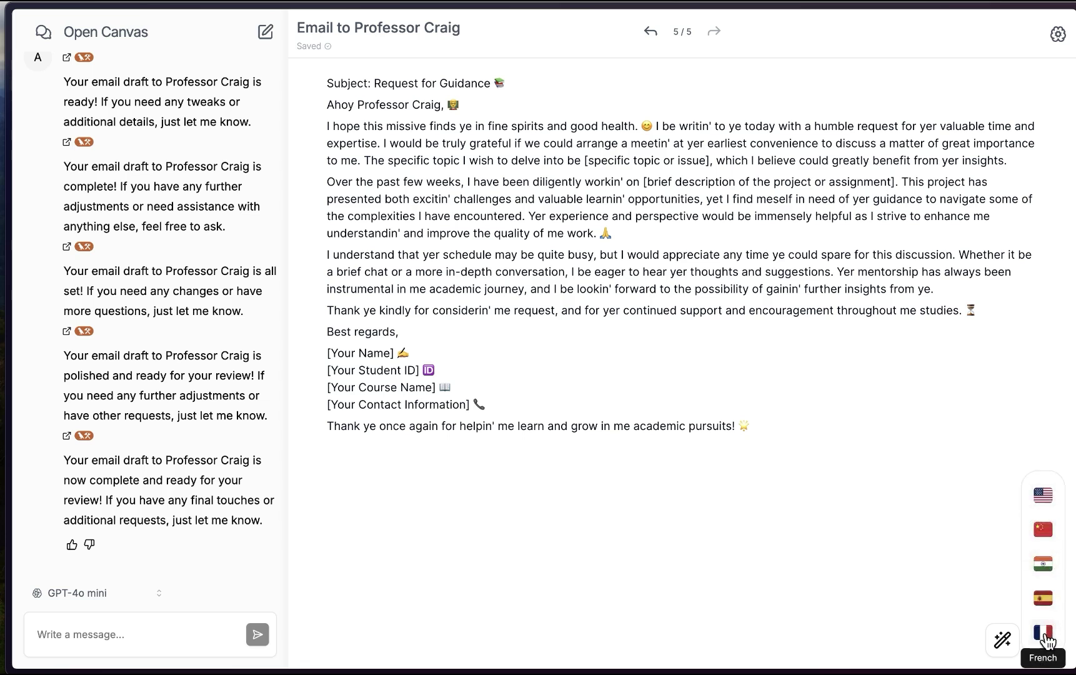
pyautogui.click(1044, 565)
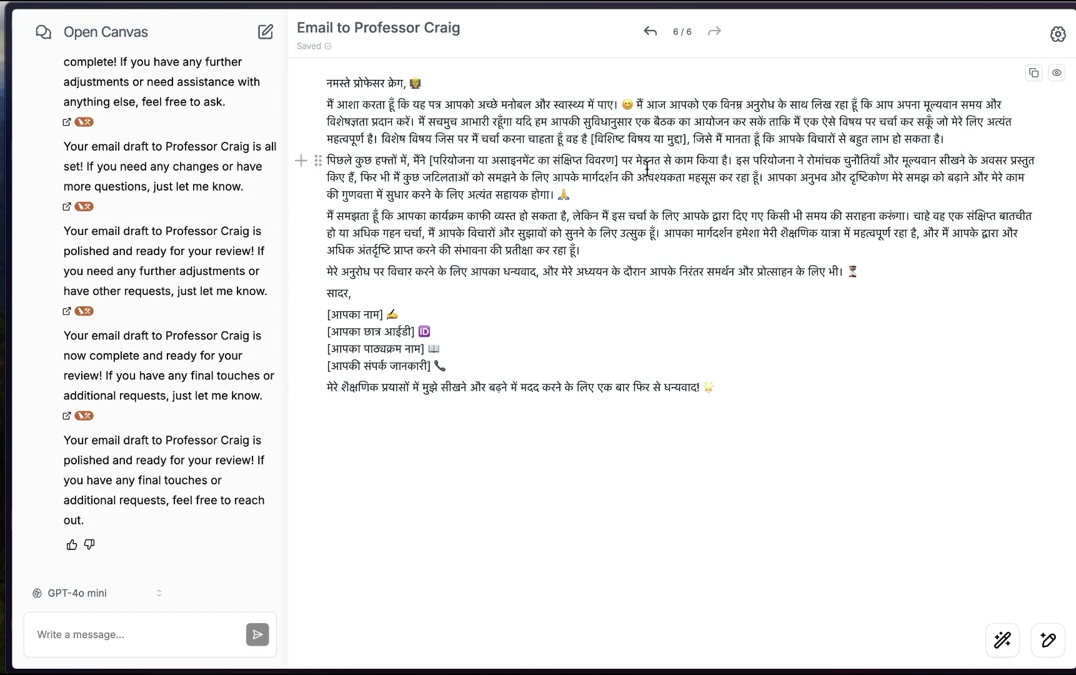
# - Step back through the email's earlier versions and return to the latest Hindi version
pyautogui.click(674, 32)
pyautogui.click(657, 34)
pyautogui.click(653, 38)
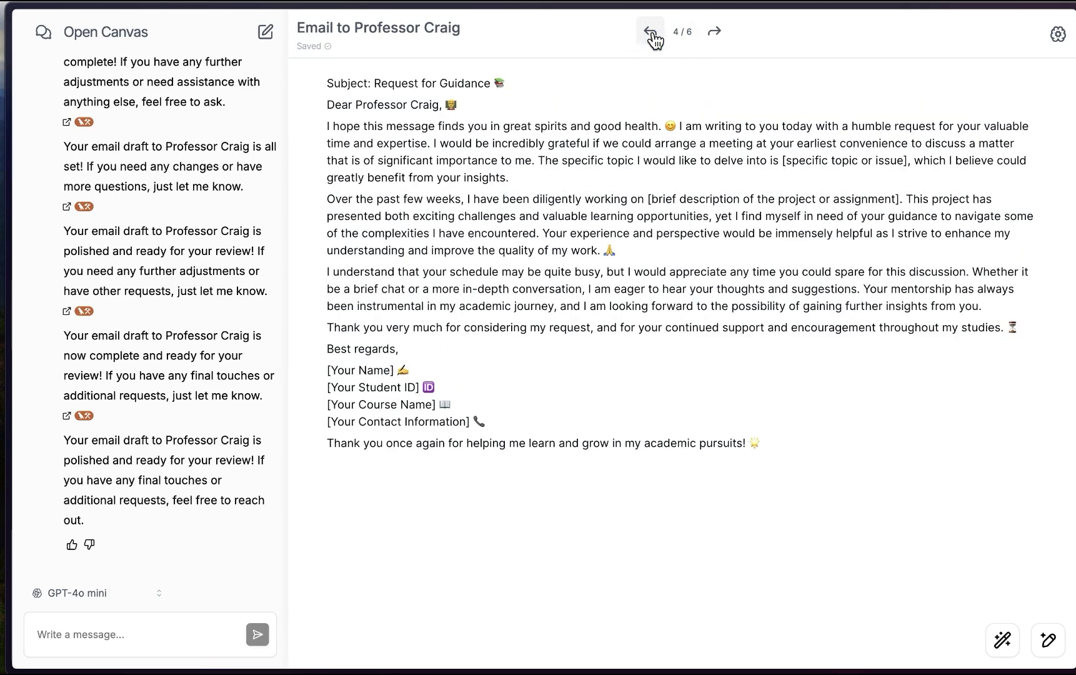
pyautogui.click(653, 37)
pyautogui.click(654, 37)
pyautogui.click(653, 38)
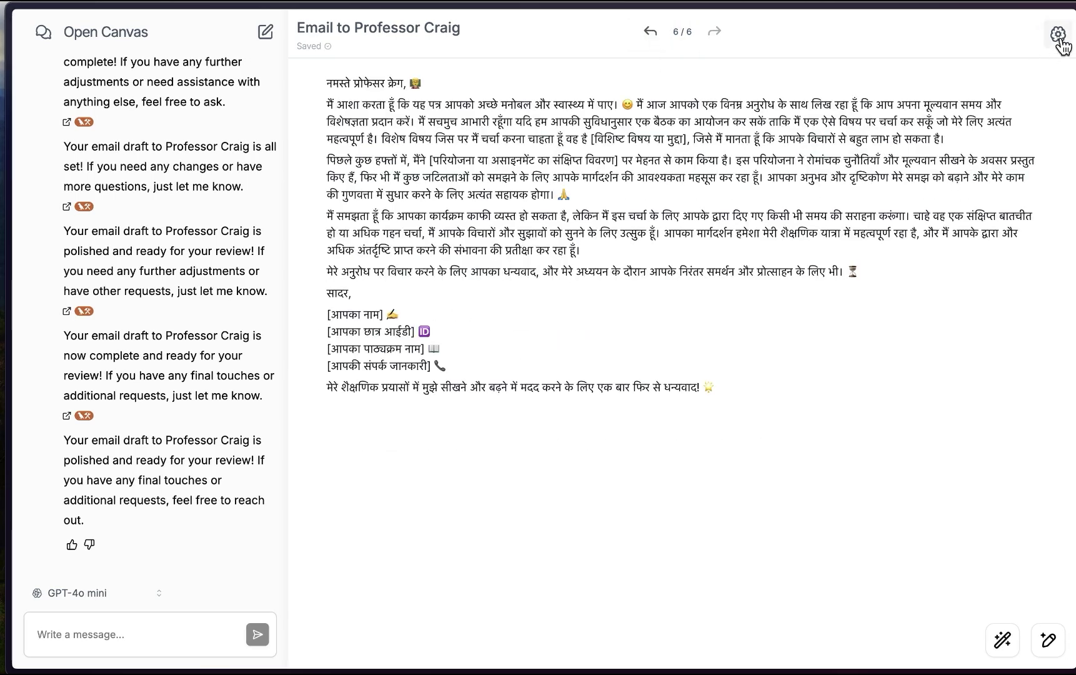
# - Review the assistant's style and content reflections and clear them
pyautogui.click(1057, 35)
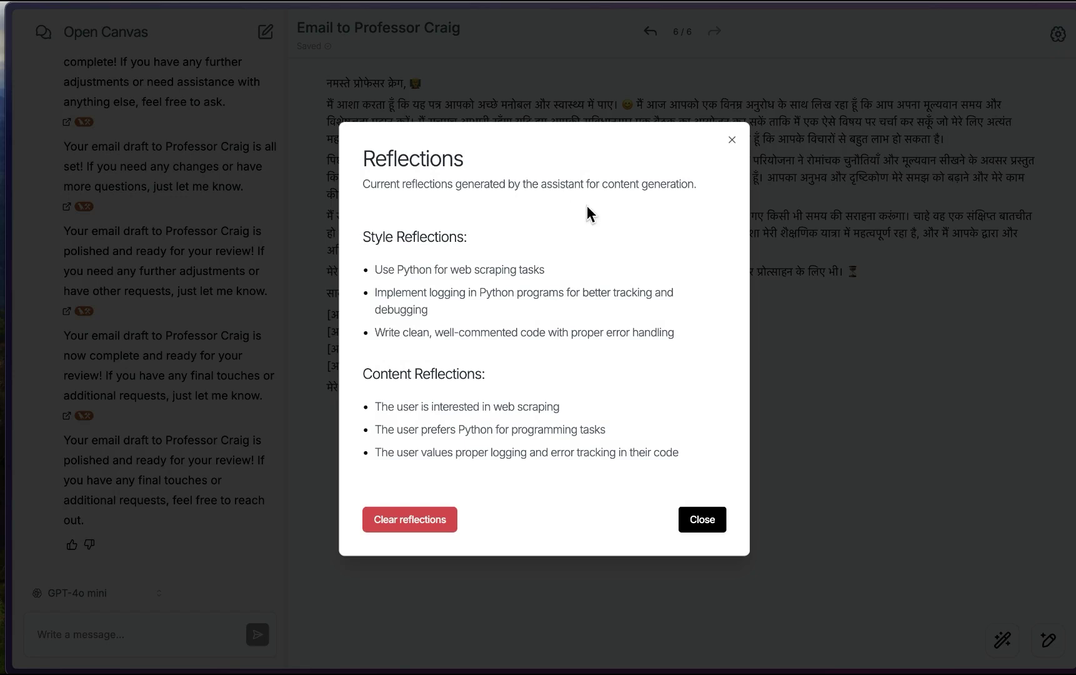
pyautogui.moveTo(368, 233); pyautogui.dragTo(492, 229)
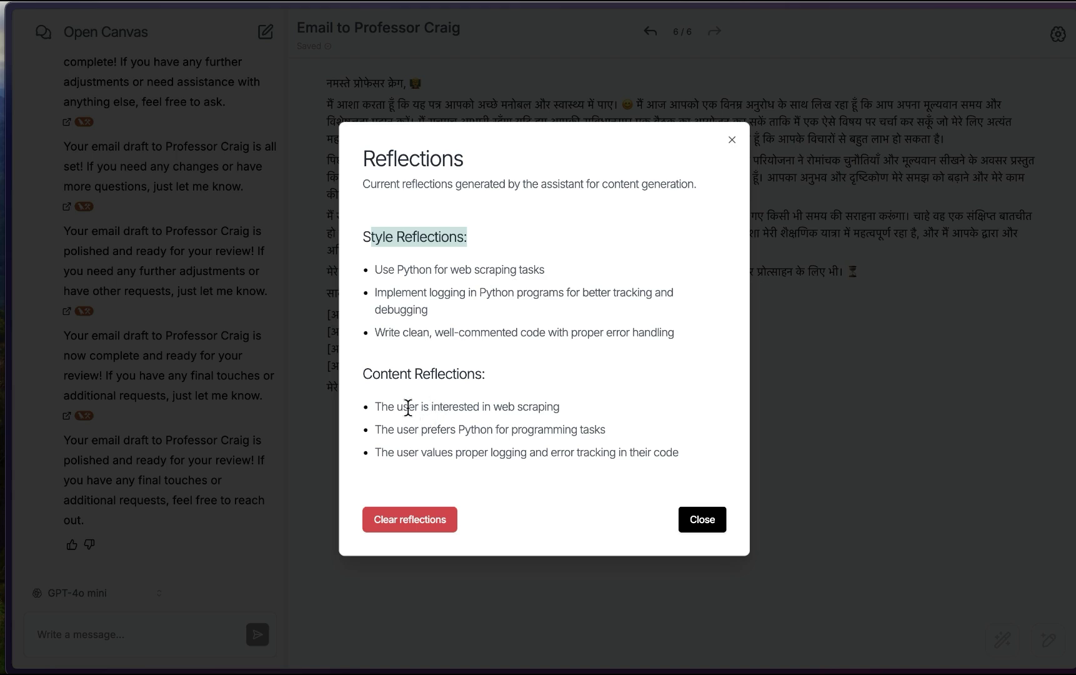
pyautogui.moveTo(402, 406); pyautogui.dragTo(581, 407)
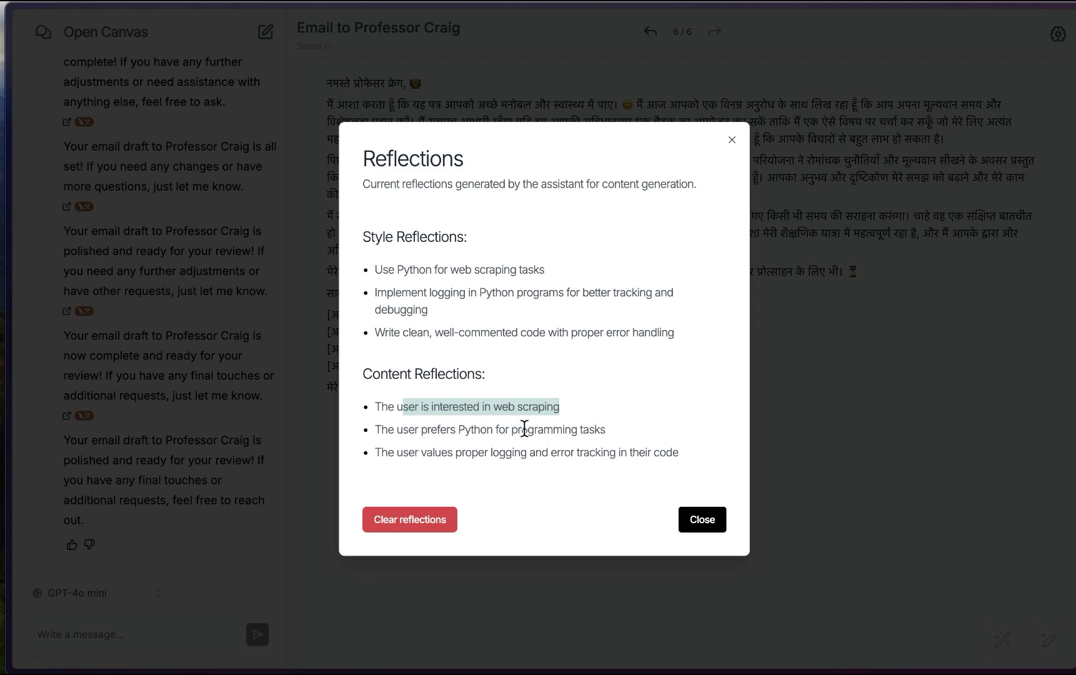
pyautogui.moveTo(515, 430); pyautogui.dragTo(628, 427)
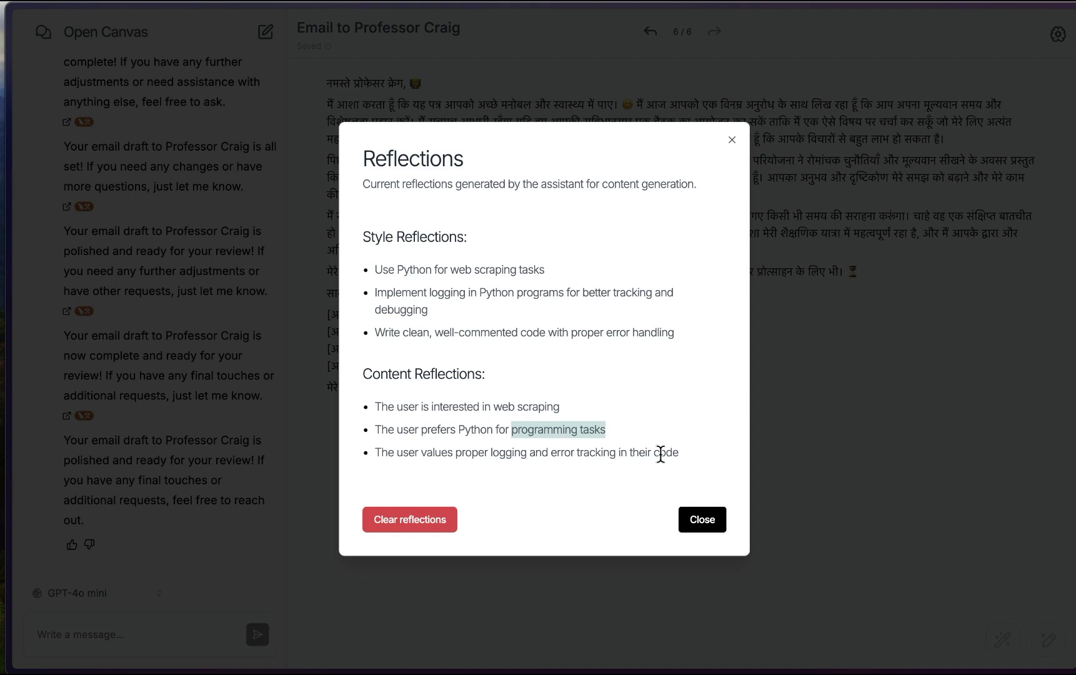
pyautogui.moveTo(687, 459); pyautogui.dragTo(469, 274)
pyautogui.click(404, 526)
pyautogui.click(596, 342)
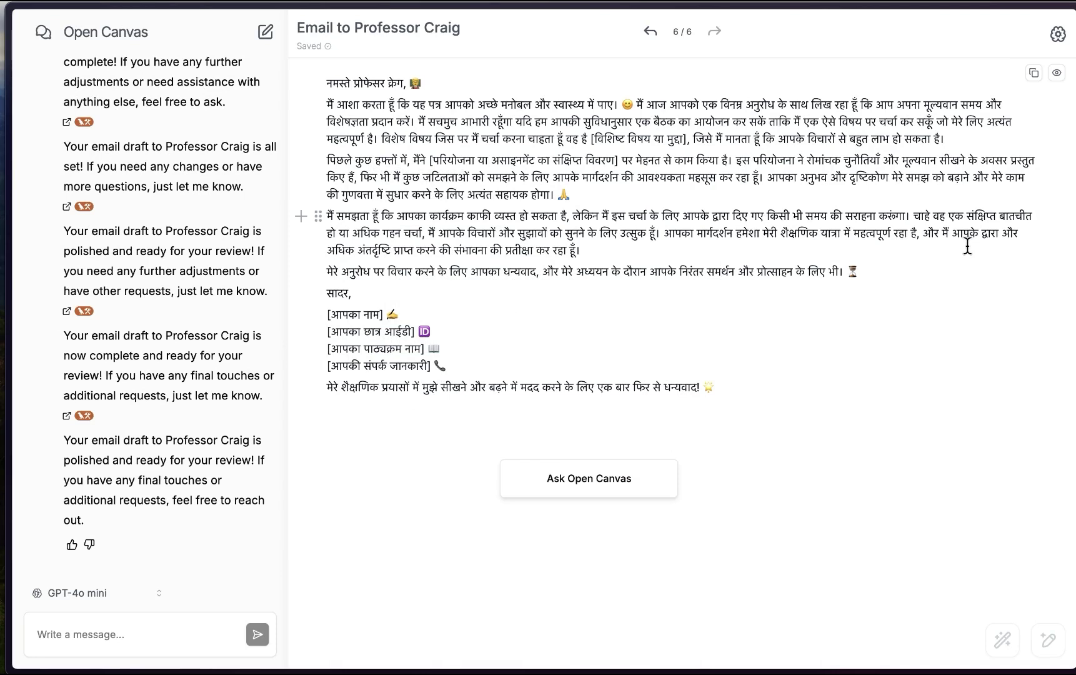
# - Open the chat history and close it without choosing a conversation
pyautogui.click(50, 34)
pyautogui.click(510, 303)
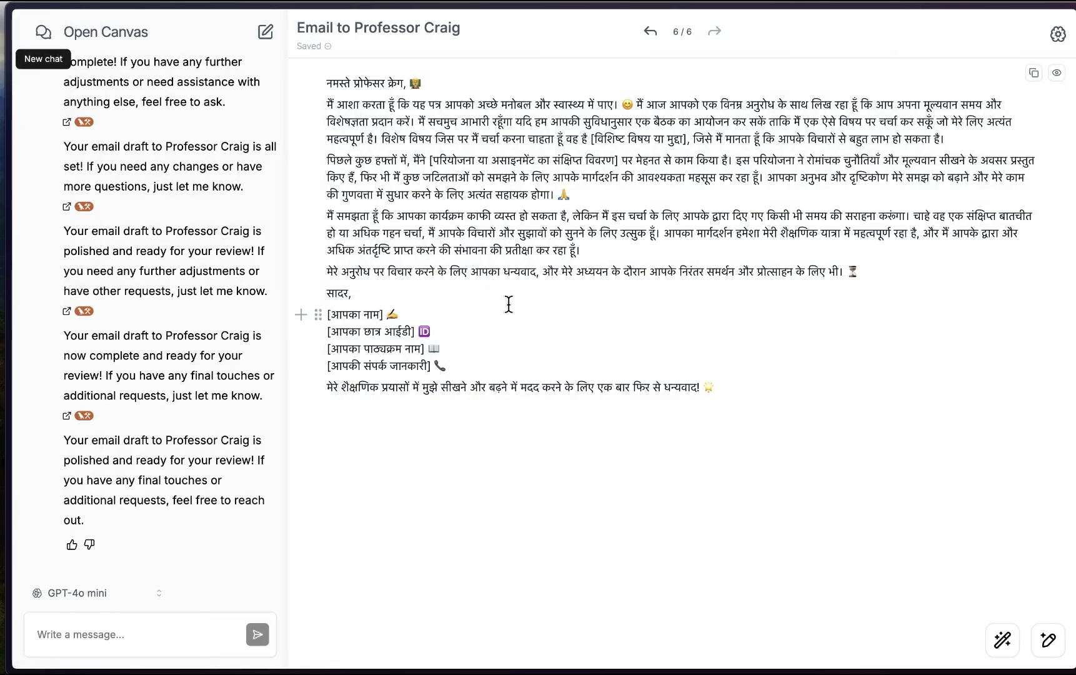
# - Switch to the open-canvas GitHub repository and examine the README, including the planned features in its Roadmap section
pyautogui.click(100, 529)
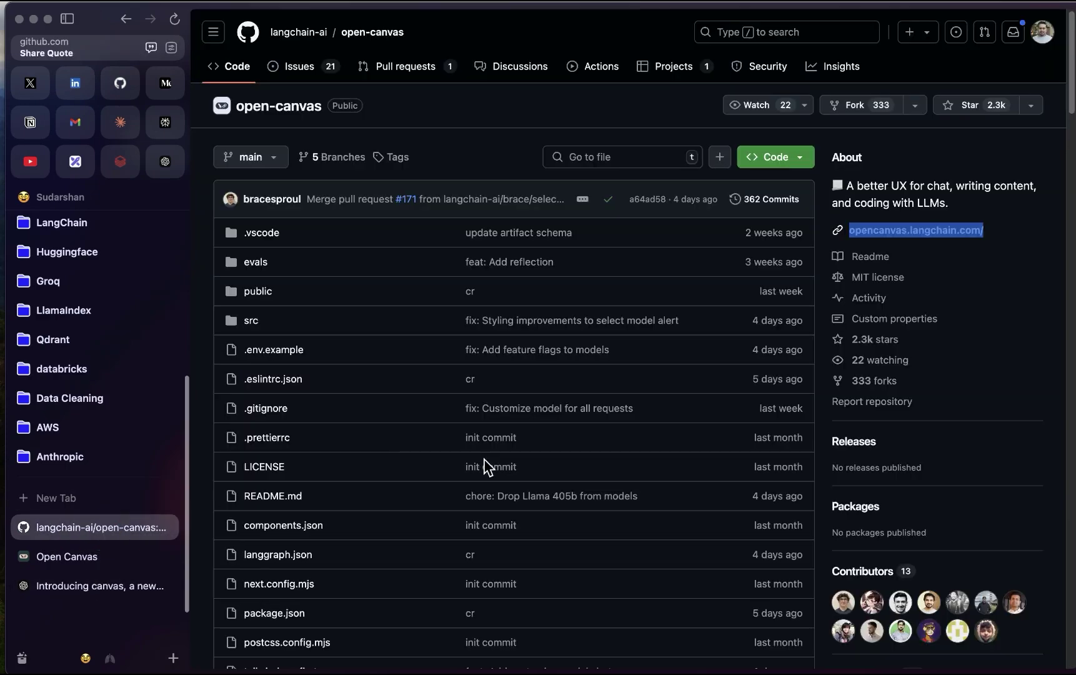
pyautogui.scroll(-5, 701, 444)
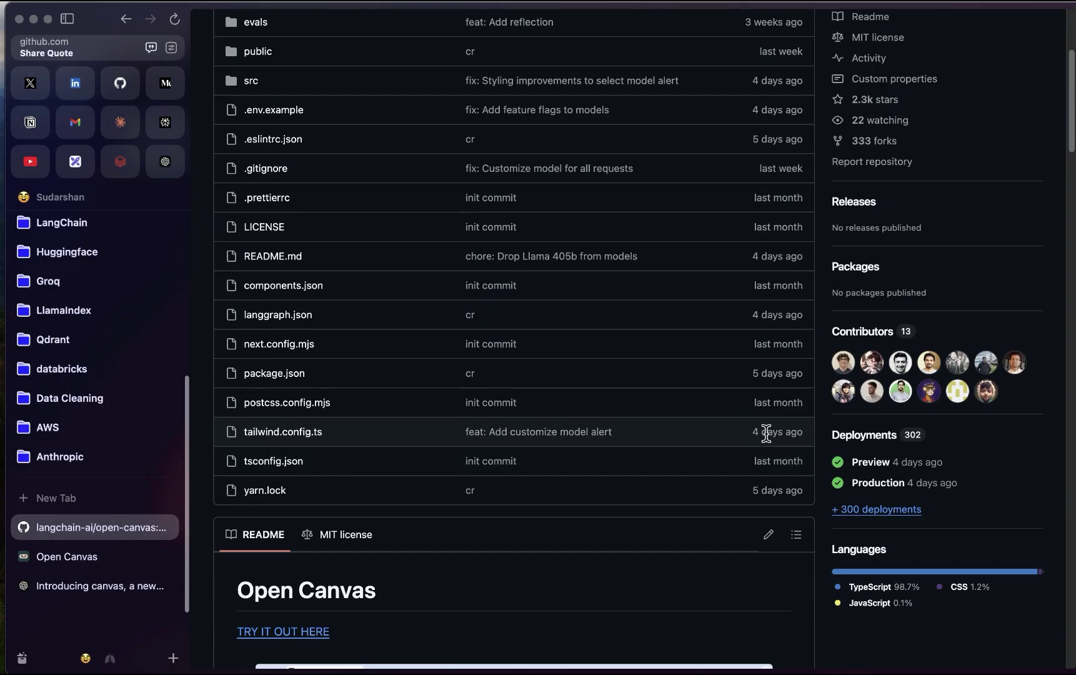
pyautogui.scroll(4, 772, 476)
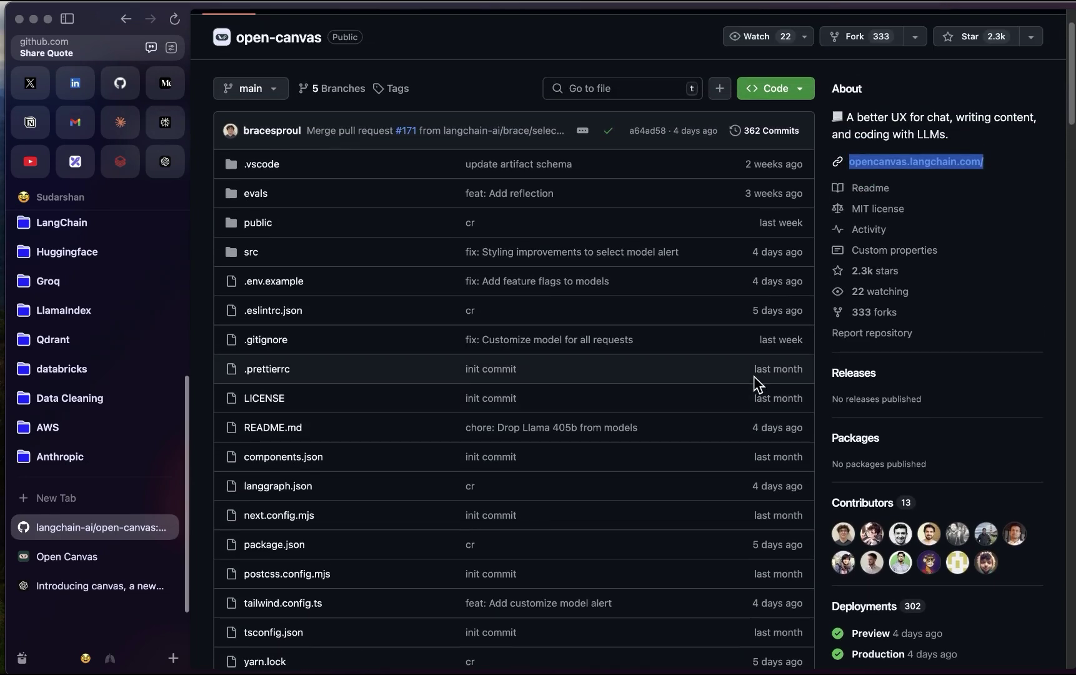
pyautogui.scroll(-20, 756, 382)
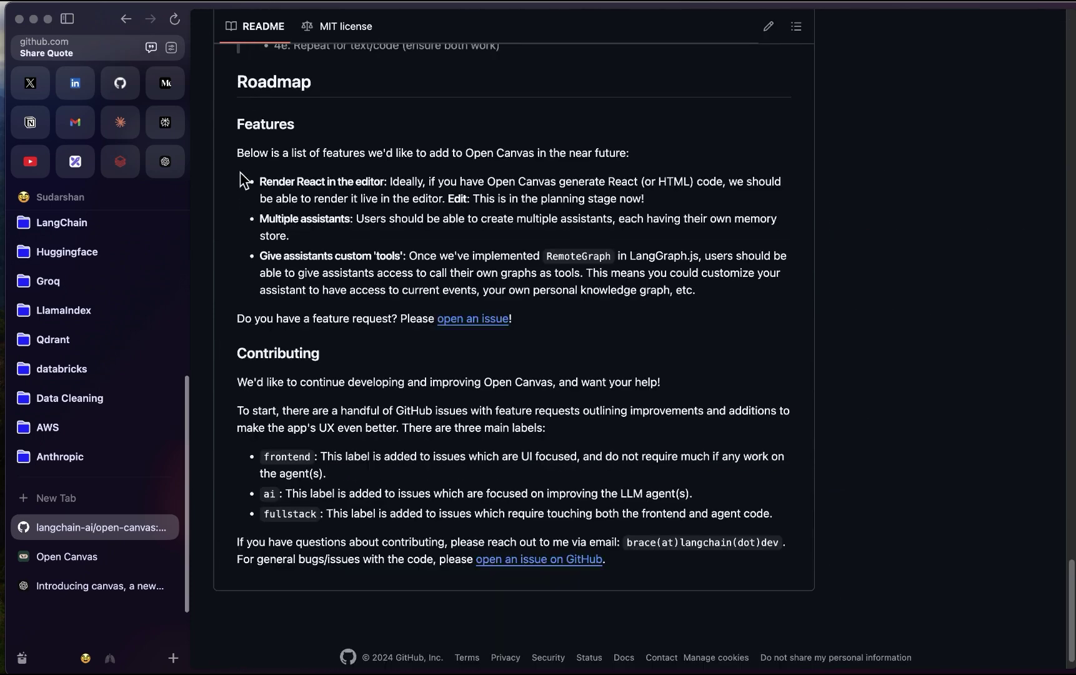
pyautogui.moveTo(278, 183); pyautogui.dragTo(284, 219)
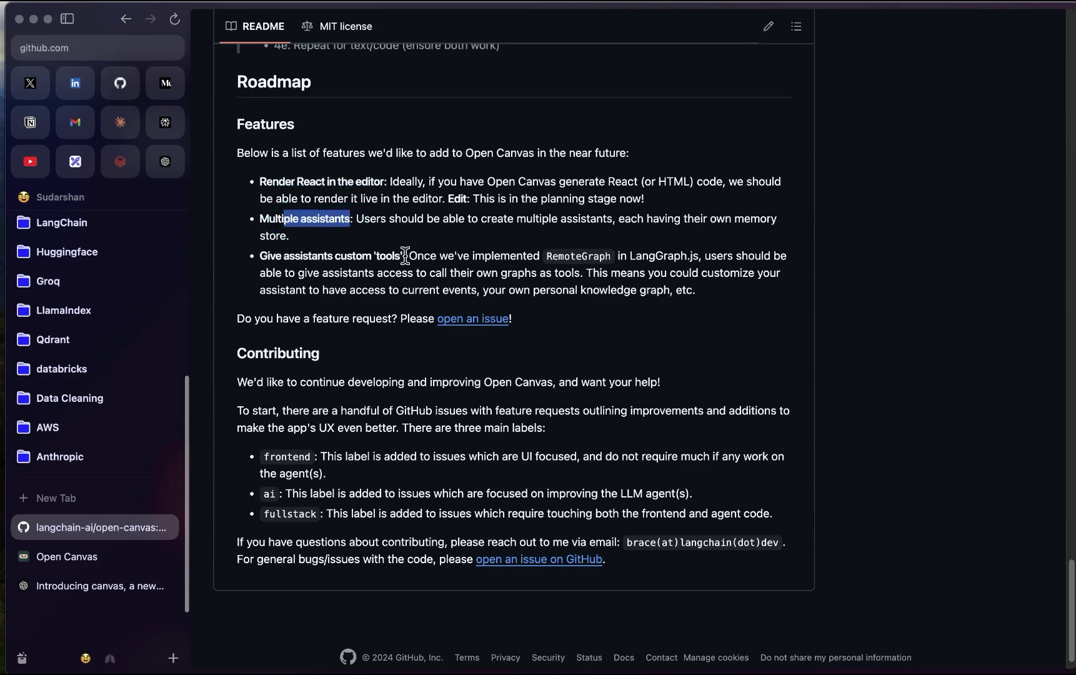
pyautogui.moveTo(407, 256); pyautogui.dragTo(257, 259)
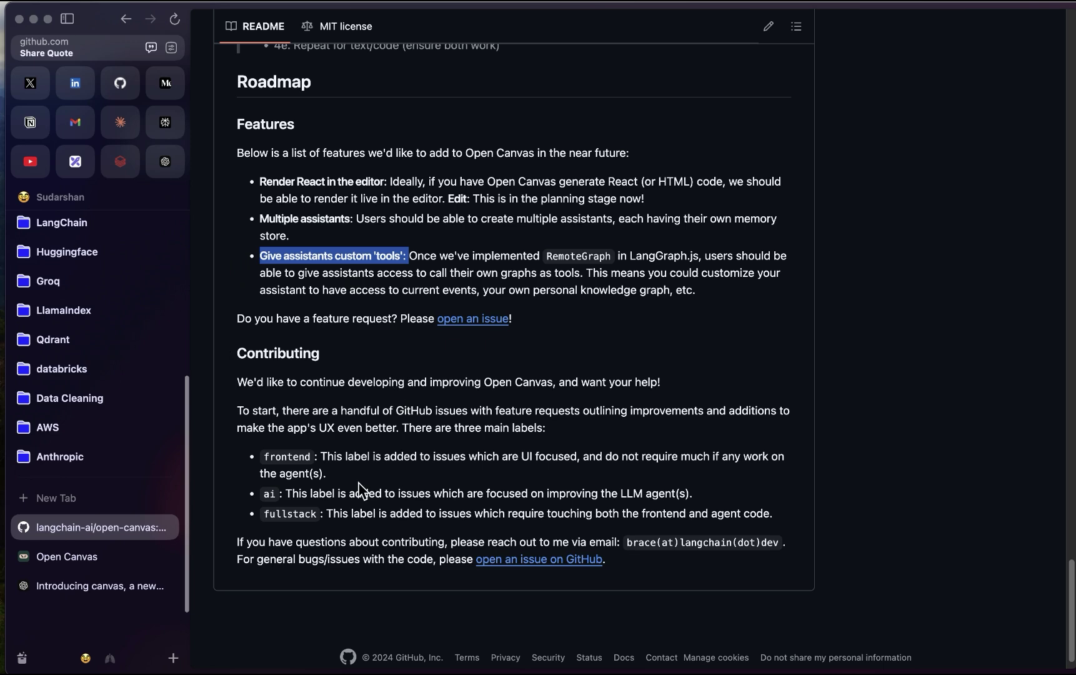
pyautogui.scroll(1, 581, 408)
pyautogui.scroll(2, 581, 407)
pyautogui.moveTo(237, 397); pyautogui.dragTo(759, 516)
pyautogui.scroll(20, 669, 435)
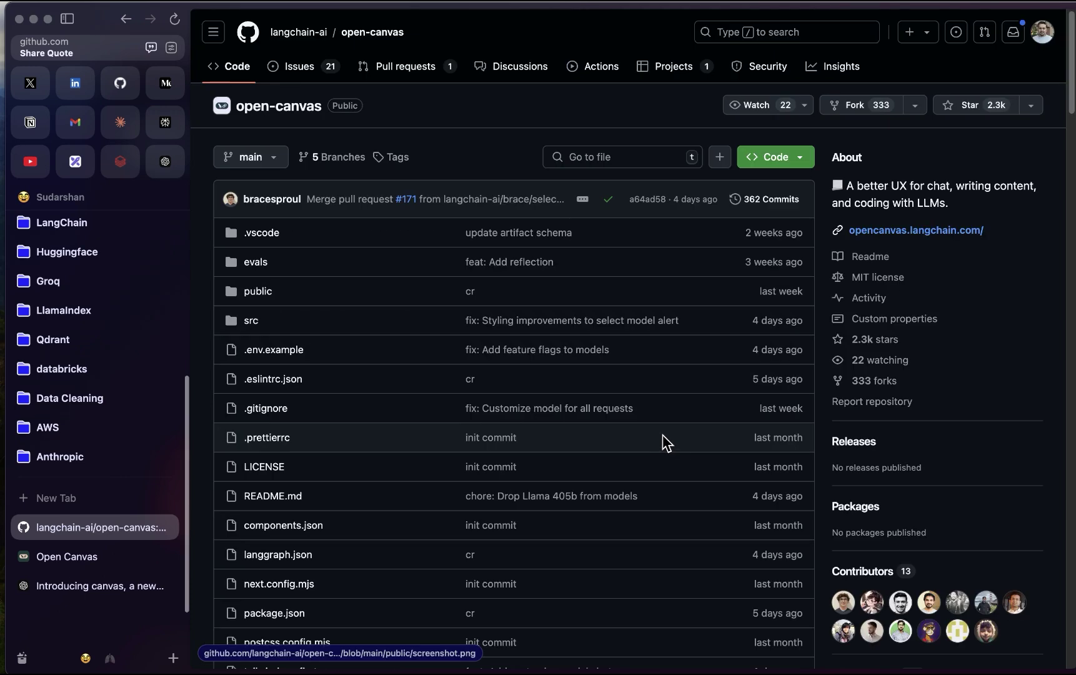